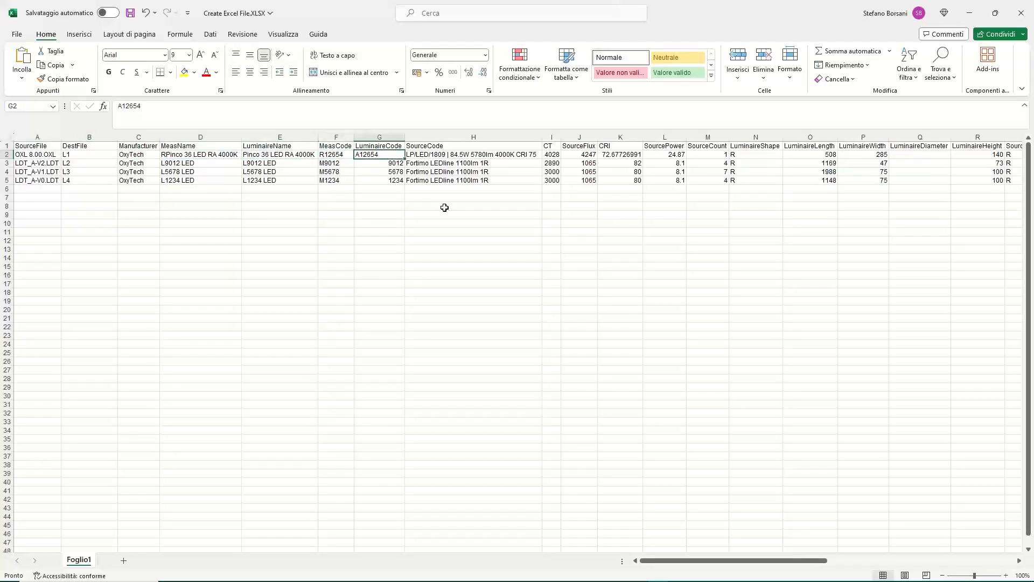
Step: Set the CT value of the OXL 8.00.OXL luminaire in row 2 to 4000
key("Left")
key("Left")
key("Left")
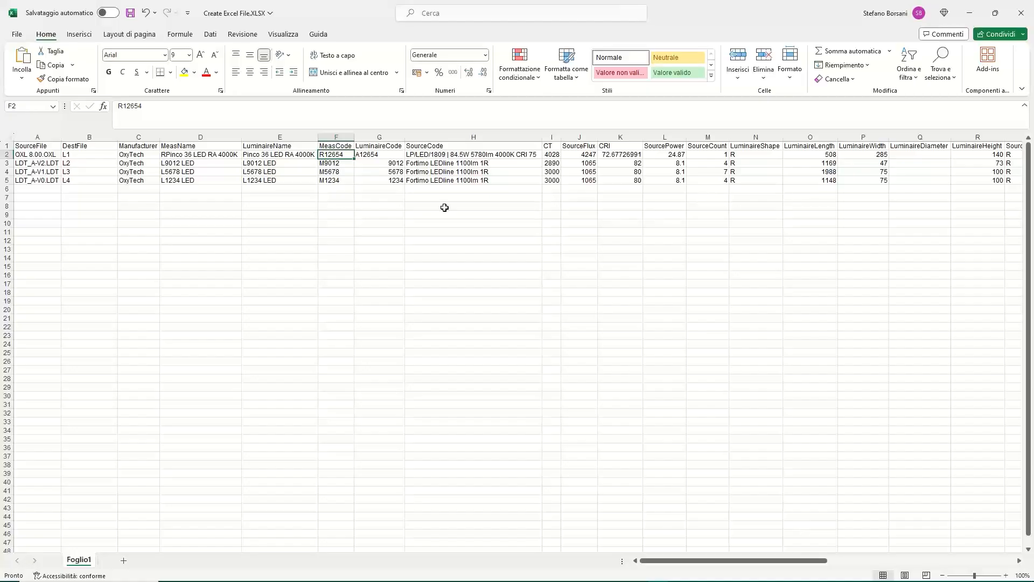
key("Right")
key("Right")
key("Right")
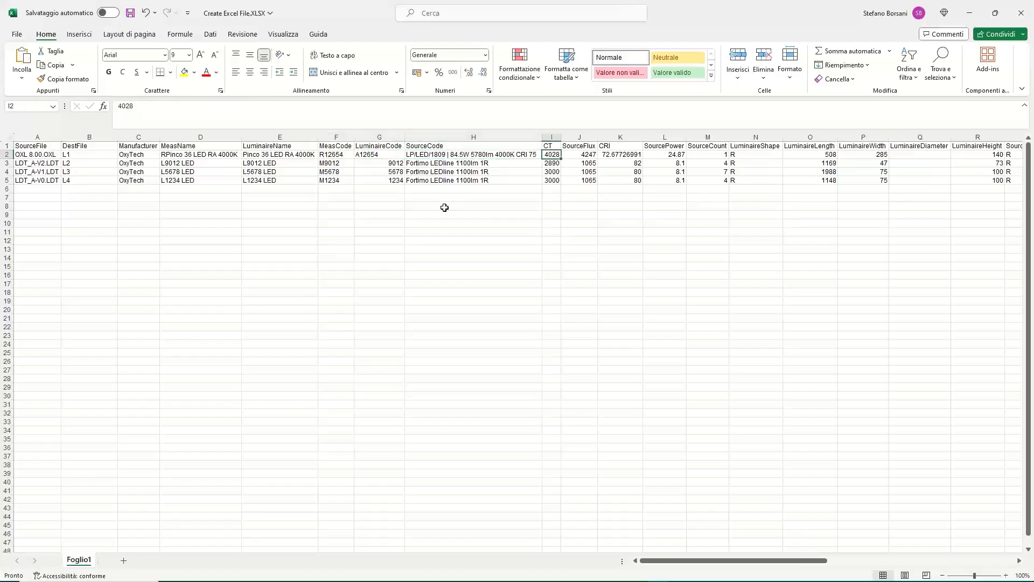
key("Right")
key("Left")
key("Right")
key("Left")
type("40")
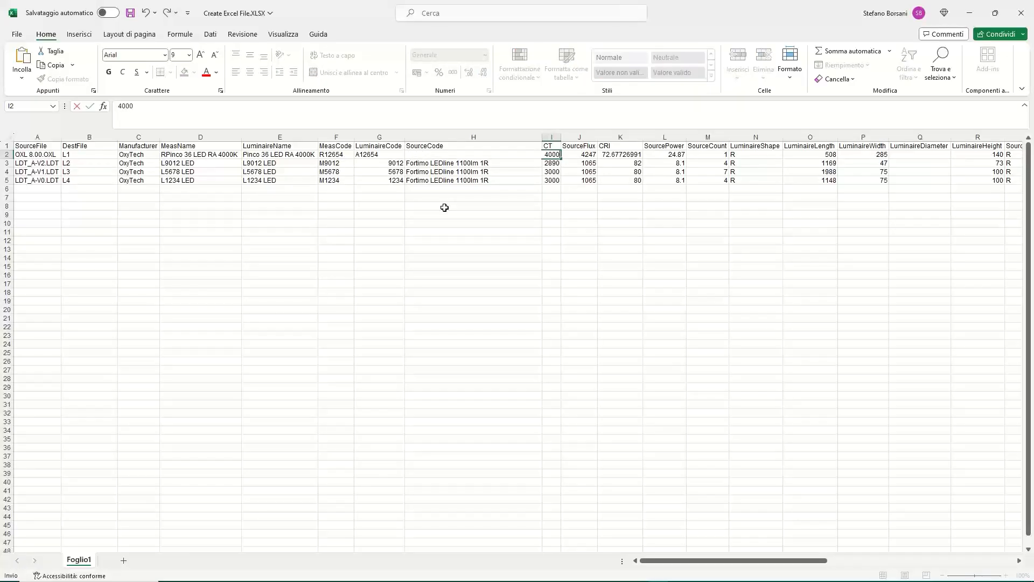
Step: Set the SourceFlux of the OXL 8.00.OXL luminaire in row 2 to 4250
key("Tab")
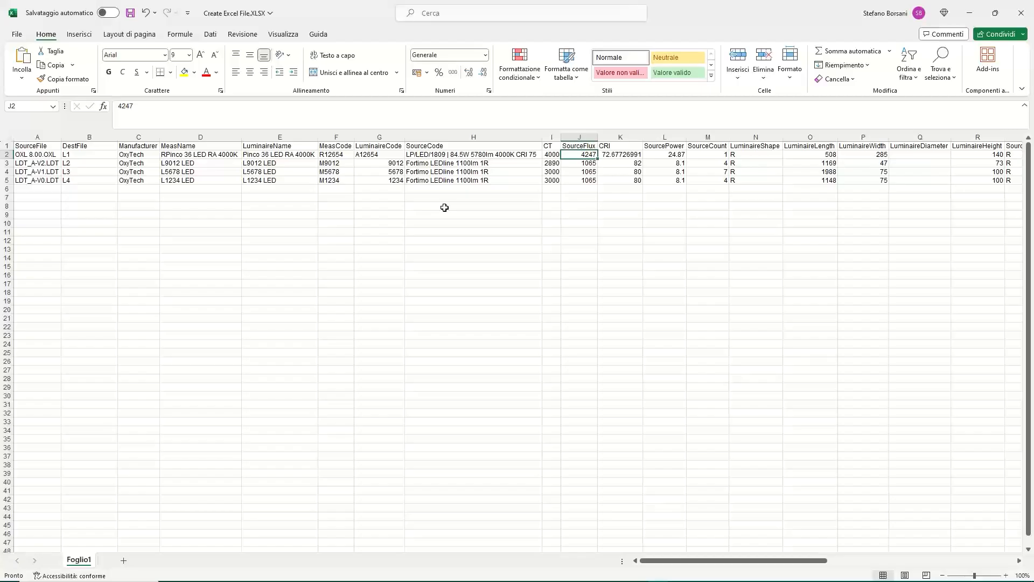
type("4250")
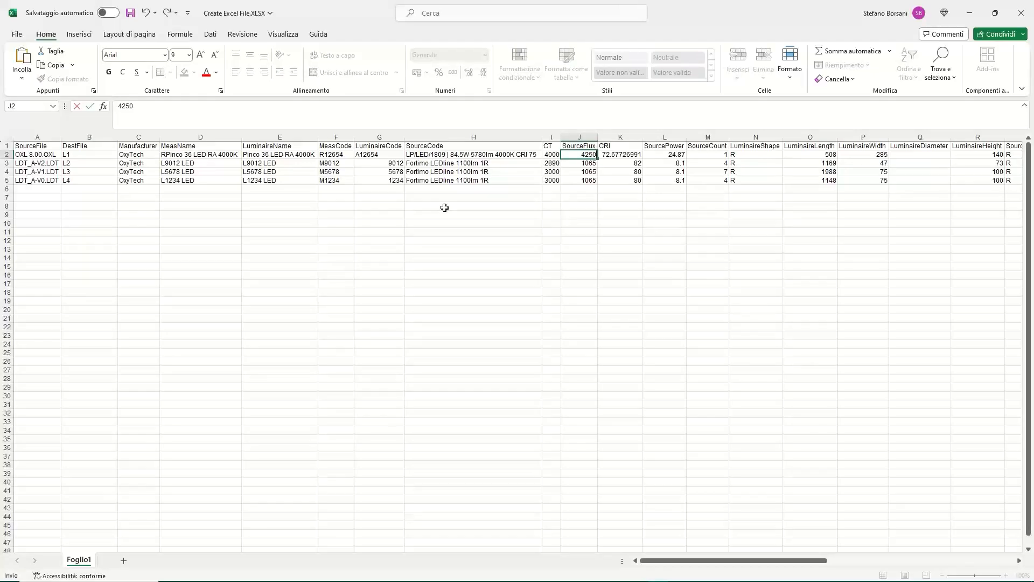
key("Tab")
Step: Review the remaining columns of row 2, from CRI through the luminaire and source dimensions to LOR, total flux and efficacy
key("Tab")
key("Tab")
key("Tab")
key("Tab")
key("Tab")
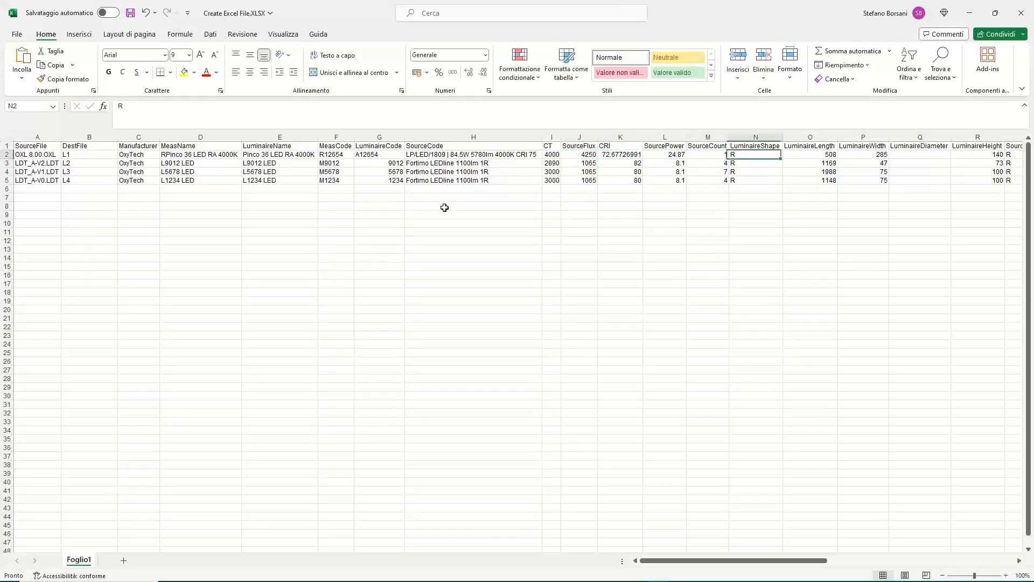
key("Tab")
key("Tab")
key("Tab")
key("Tab")
key("Tab")
key("Tab")
key("Tab")
key("Tab")
key("Tab")
key("Tab")
key("Tab")
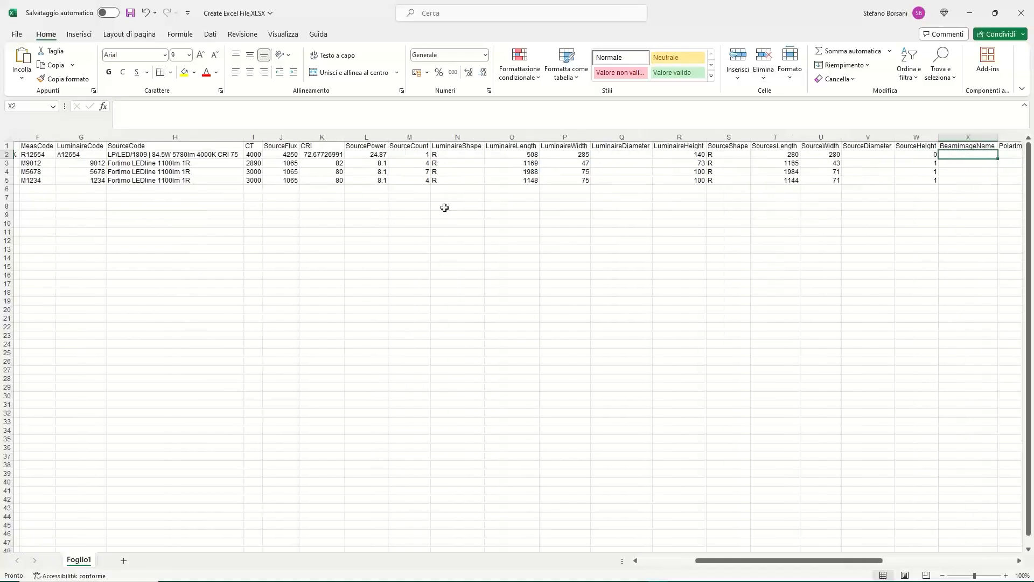
key("Right")
key("Right")
key("Right")
key("Right")
key("Right")
key("Left")
key("Left")
key("Left")
key("Left")
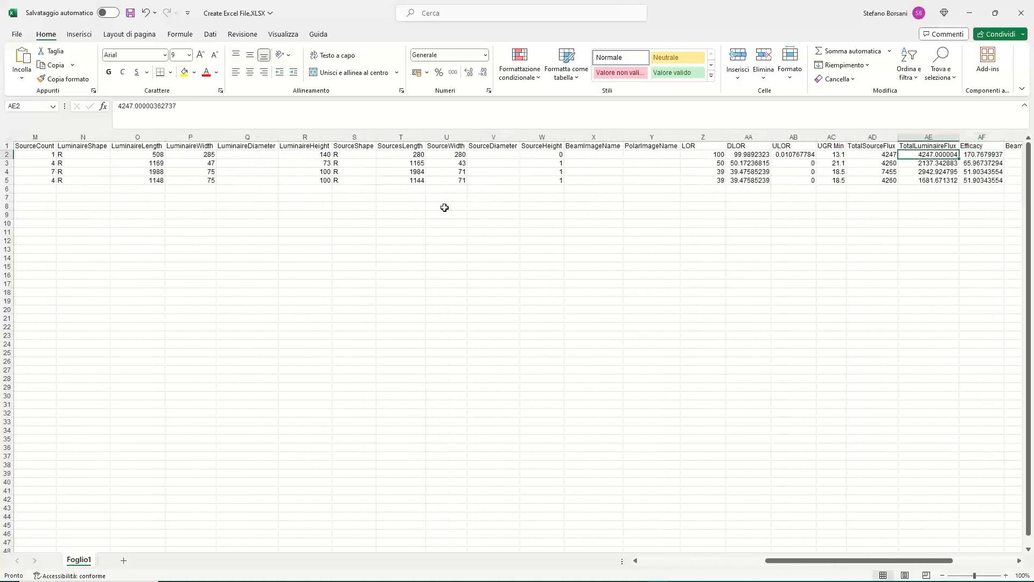
key("Left")
key("Left")
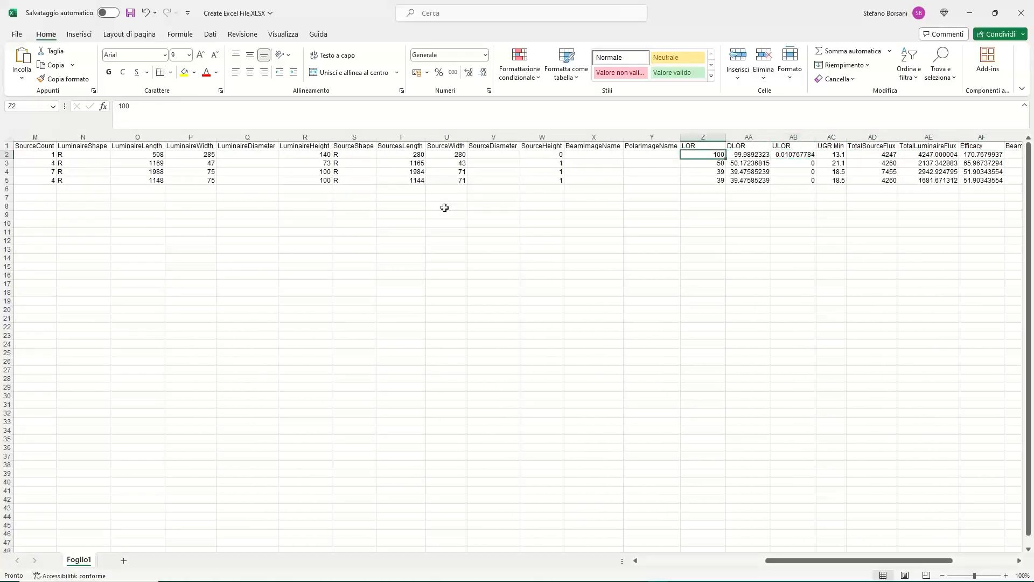
key("Left")
key("Home")
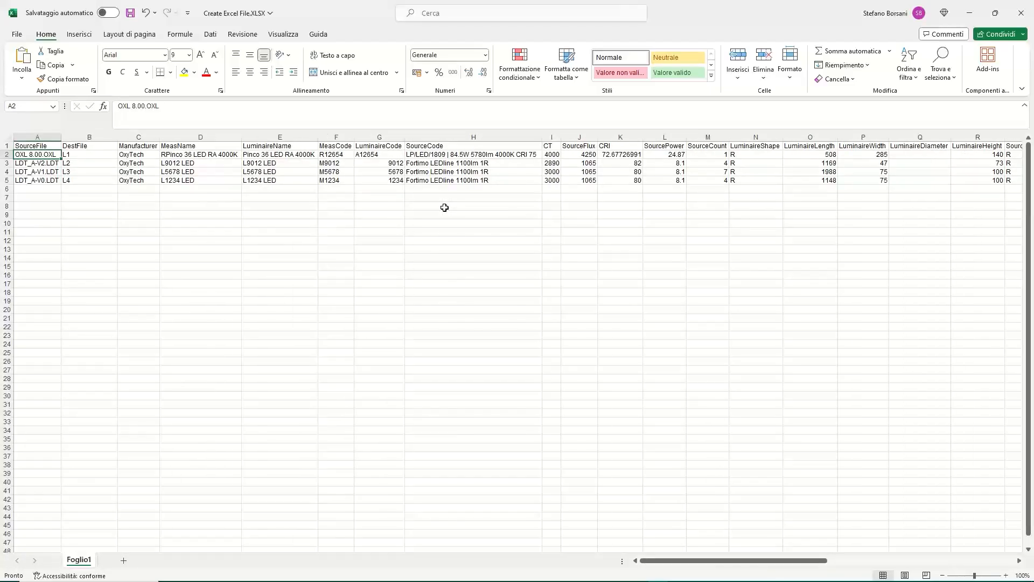
Step: Copy the whole L4 luminaire row (row 5) and paste it into rows 6 to 8
key("Down")
key("Down")
key("Down")
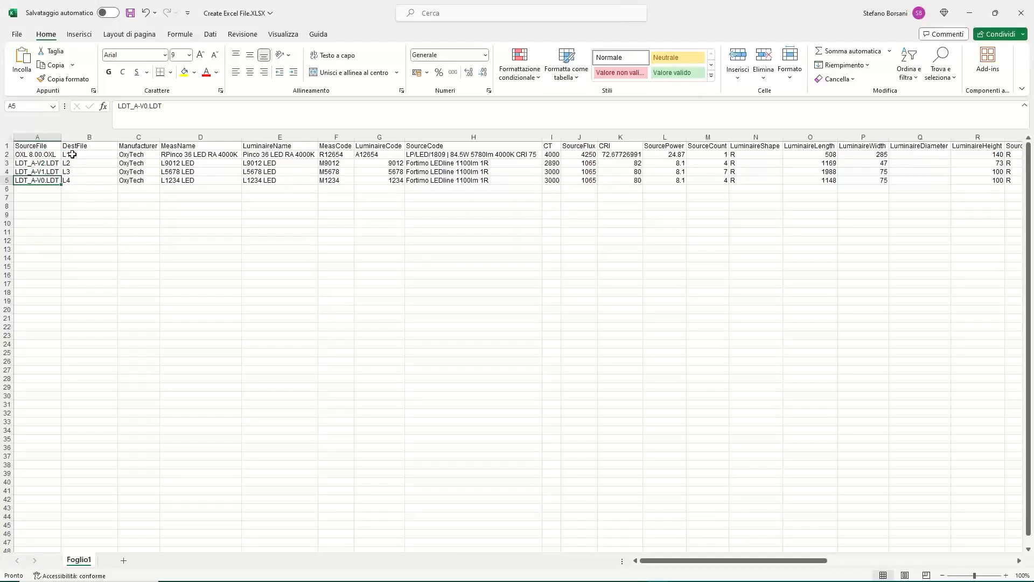
left_click(7, 181)
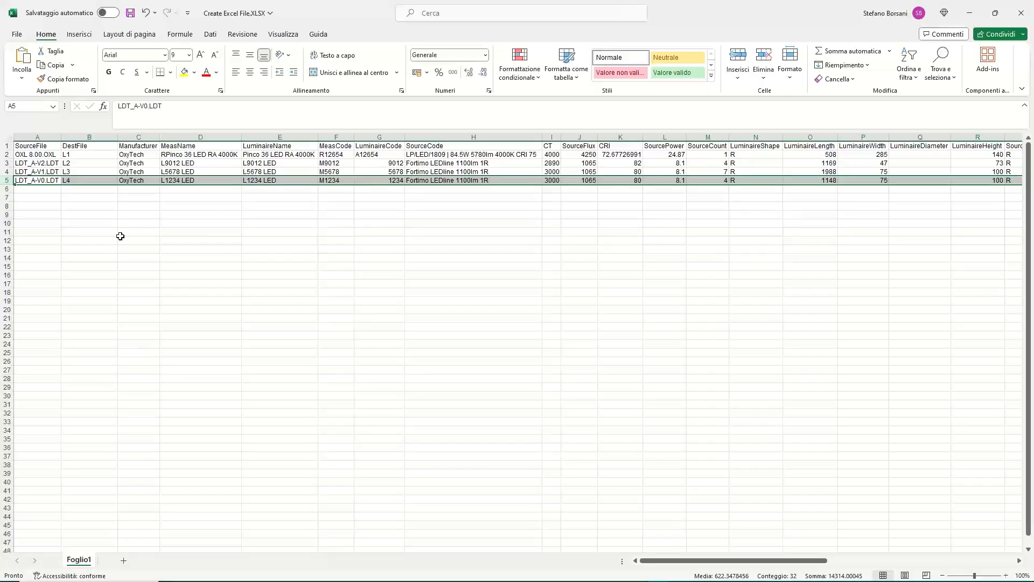
key("ctrl+c")
key("shift+Down")
key("shift+Down")
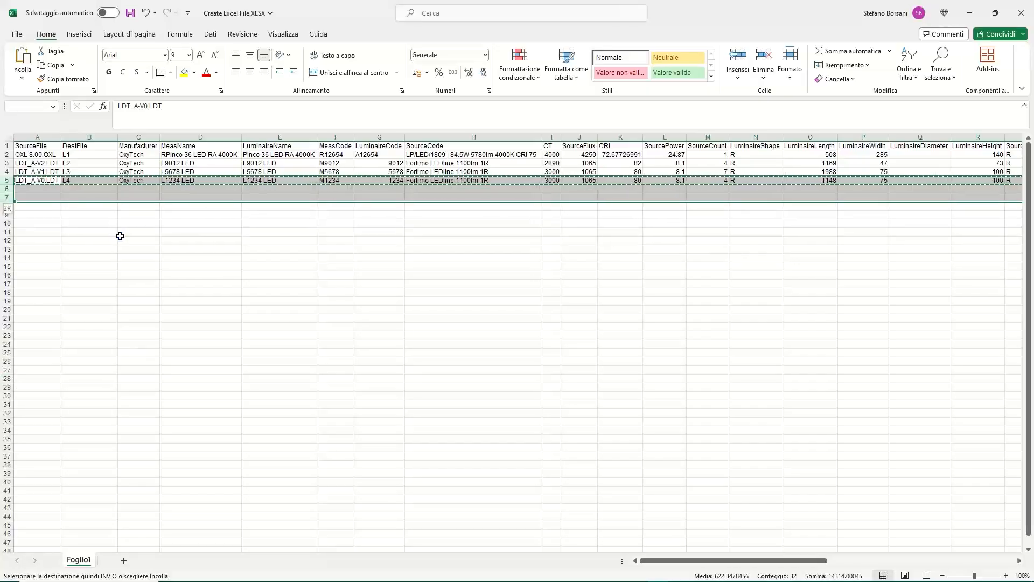
key("shift+Down")
key("Return")
Step: Rename the DestFile entries of the copied rows 6 to 8 as L4-A, L4-B and L4-C
key("Down")
key("Right")
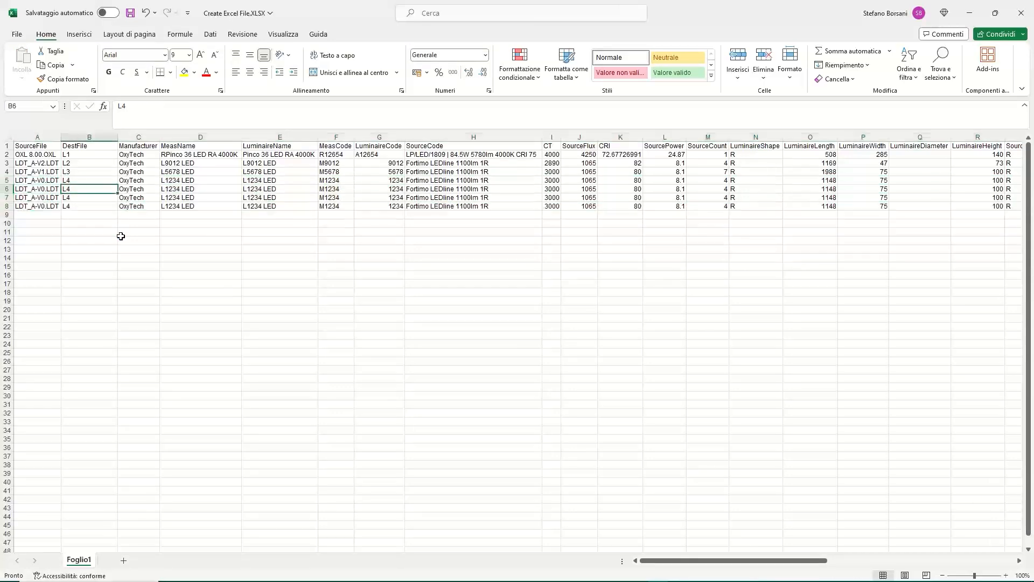
key("F2")
type("-A")
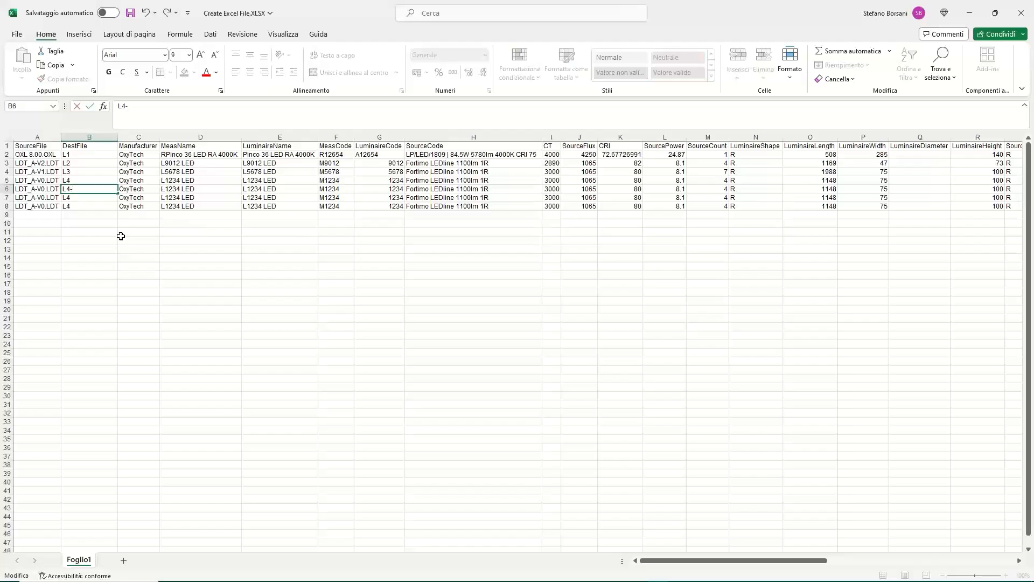
key("Return")
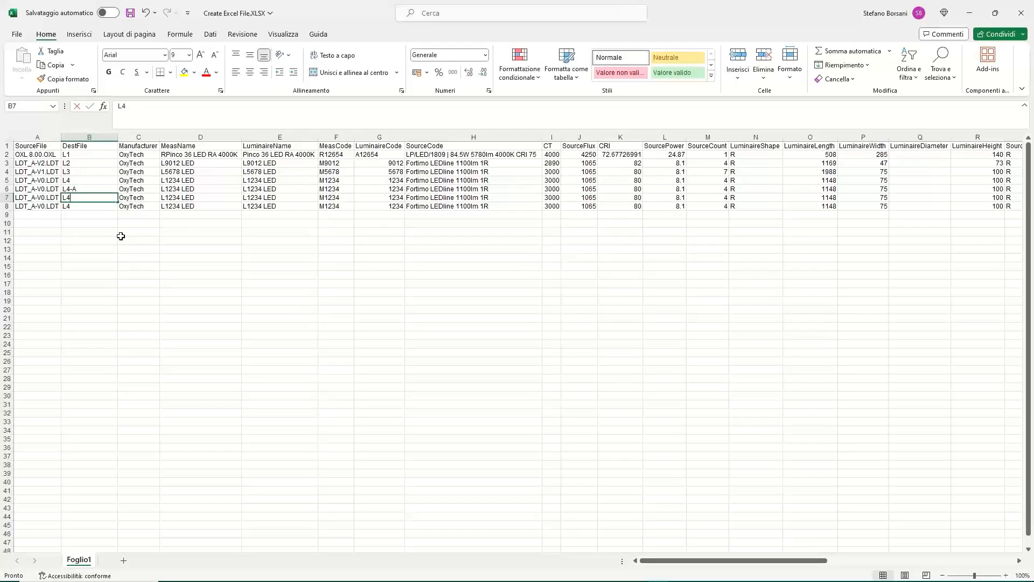
key("F2")
type("-B")
key("Return")
key("F2")
type("-")
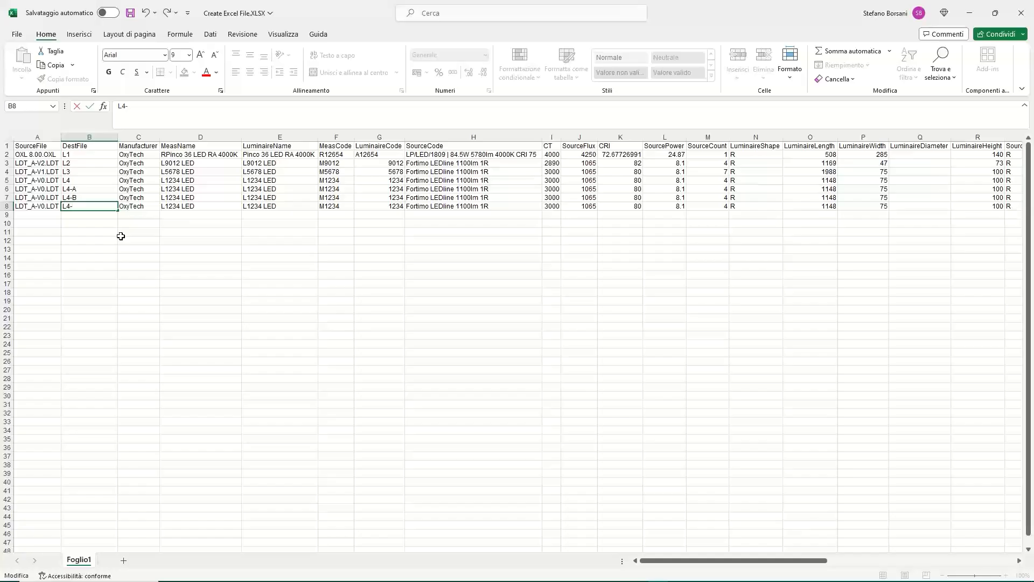
type("C")
key("Return")
Step: Compare the MeasName, LuminaireName and MeasCode entries of the original and copied luminaire rows
key("Up")
key("Up")
key("Up")
key("Right")
key("Right")
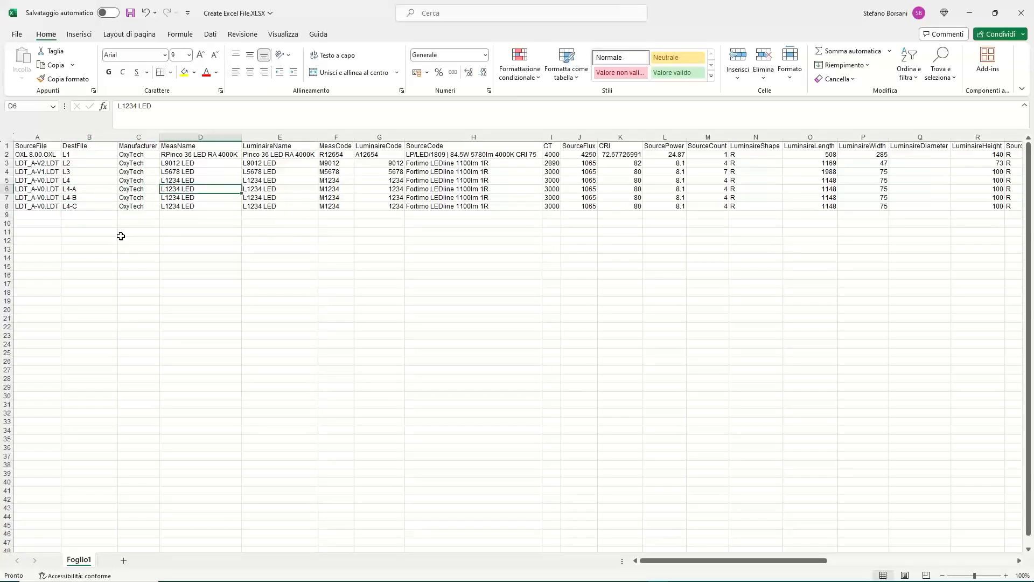
key("Up")
key("Up")
key("Up")
key("Up")
key("Right")
key("Down")
key("Down")
key("Down")
key("Down")
key("Down")
key("Down")
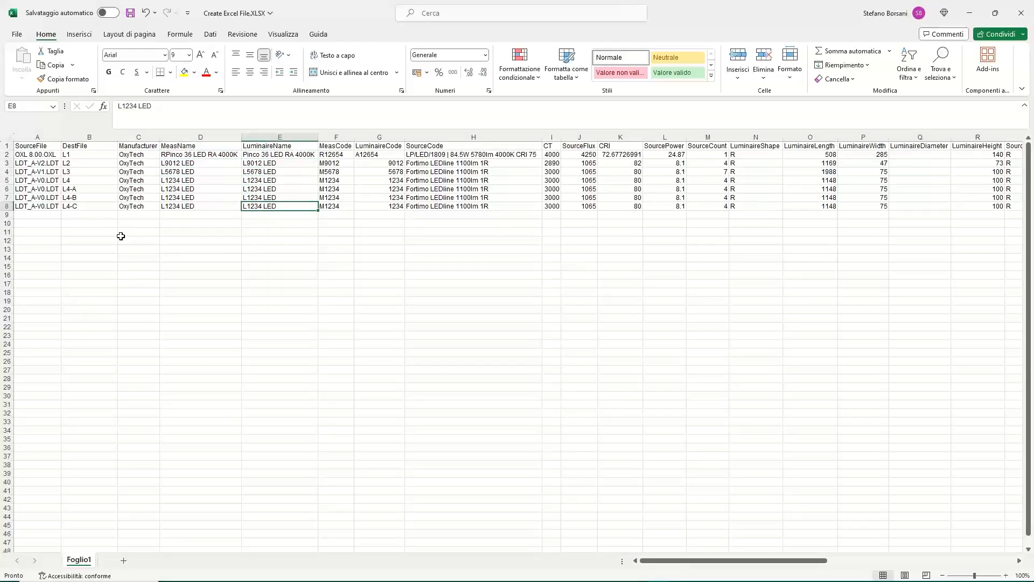
key("Up")
key("Up")
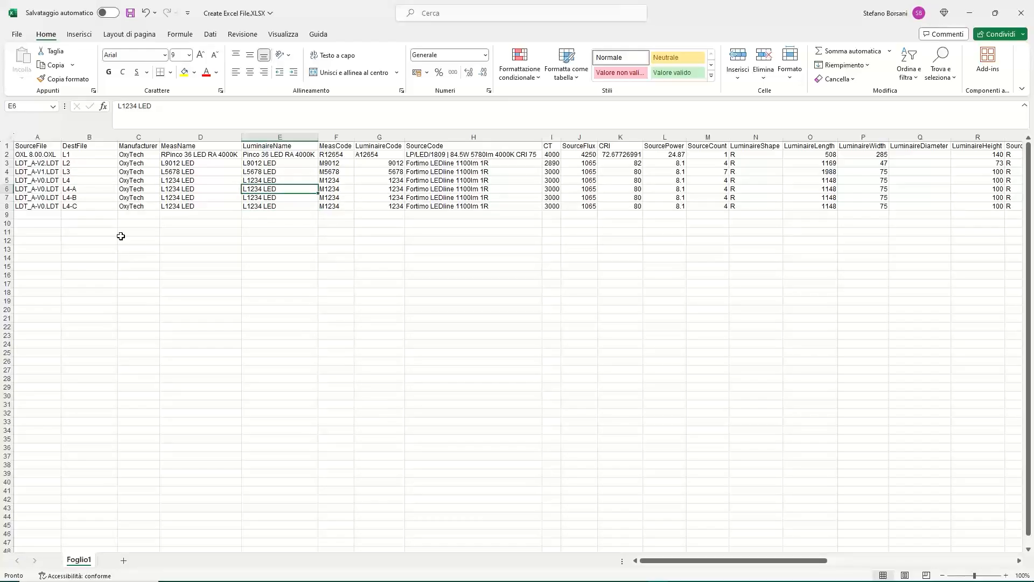
key("Left")
key("Right")
key("Right")
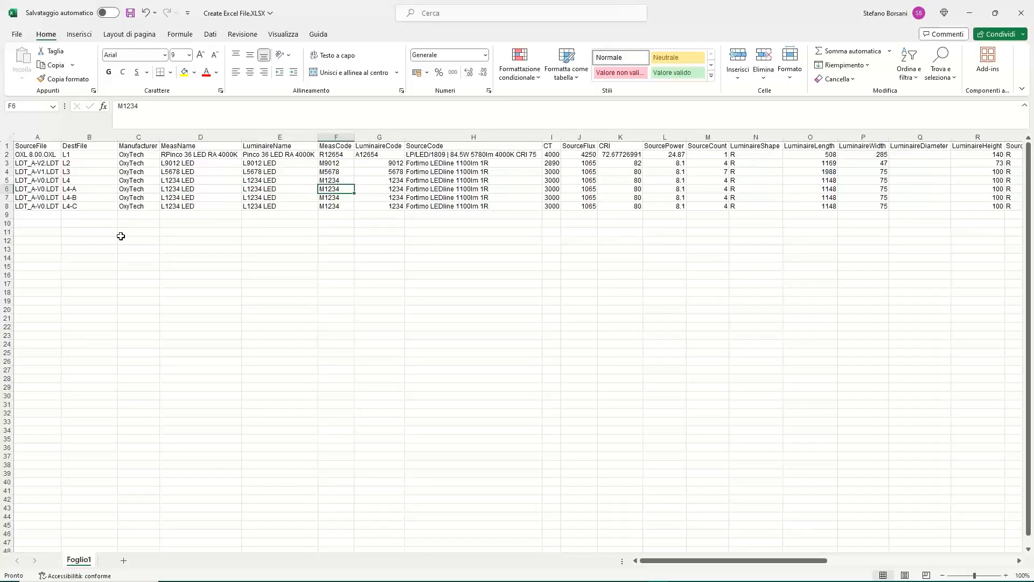
Step: Change the LuminaireName entries in rows 6 to 8 to L1234 LED-A, L1234 LED-B and L1234 LED-C
key("Right")
key("Left")
key("Left")
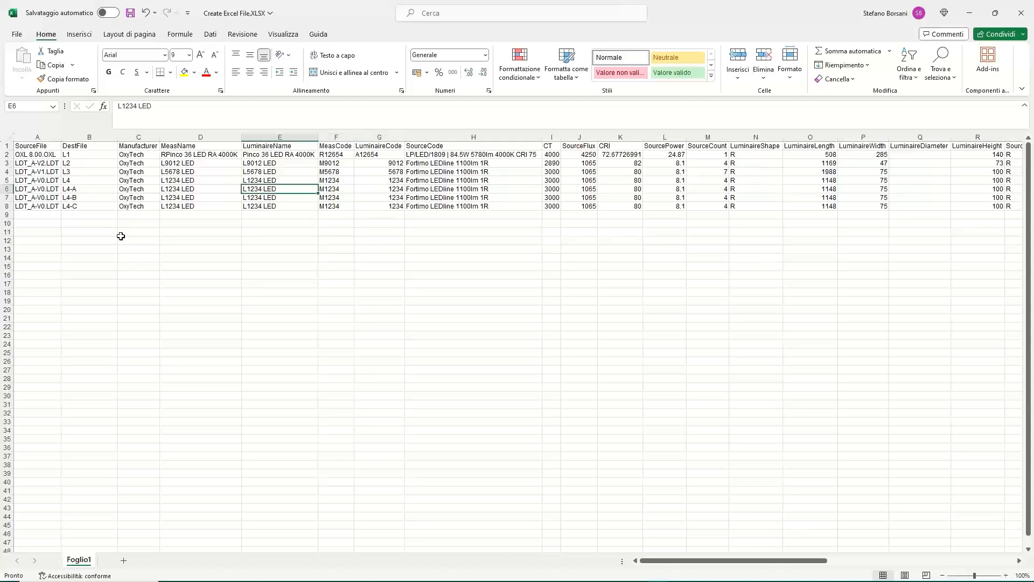
key("F2")
type("-A")
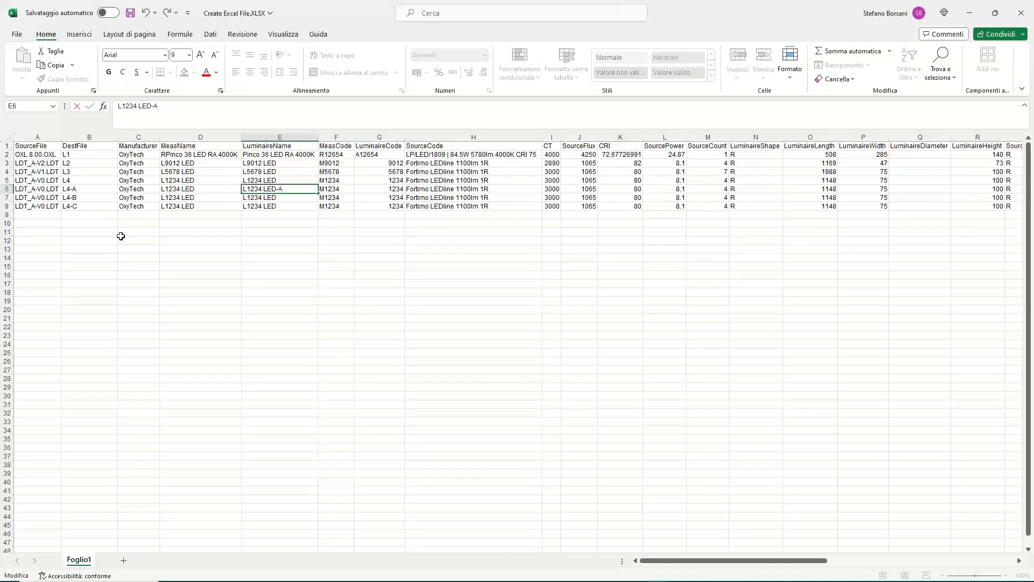
key("Return")
key("F2")
type("-B")
key("Return")
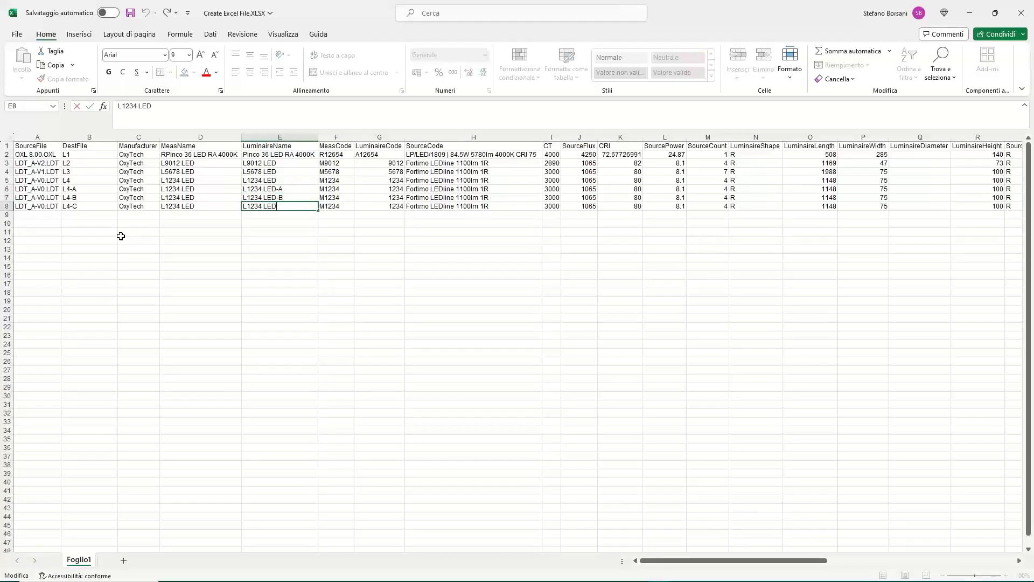
type("-V")
type("C")
key("Return")
Step: Change the LuminaireCode entries in rows 6 to 8 to 1234-A, 1234-B and 1234-C
key("Up")
key("Up")
key("Up")
key("Right")
key("Right")
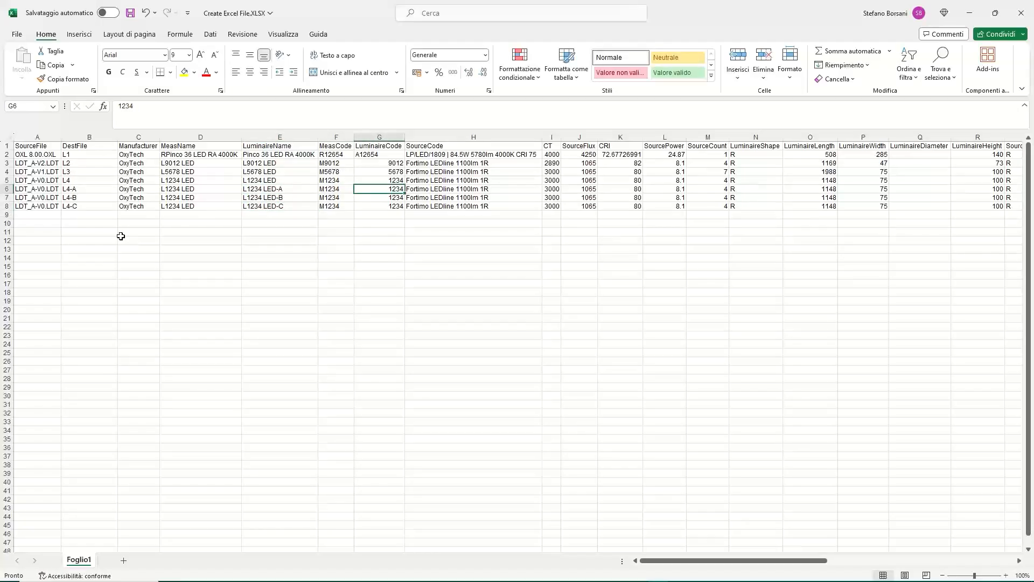
key("F2")
type("-A")
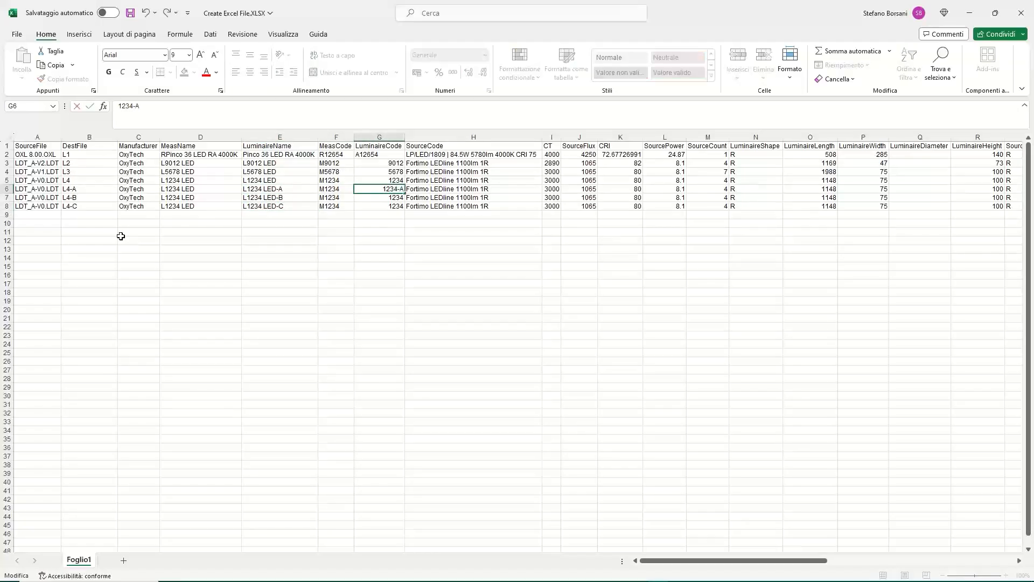
key("Return")
key("F2")
type("-B")
key("Return")
key("F2")
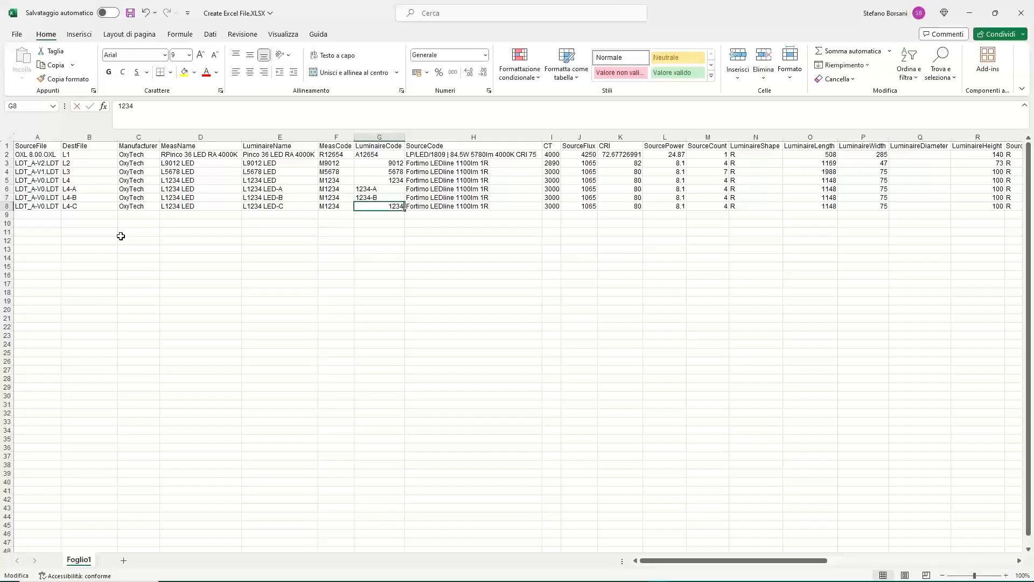
type("-C")
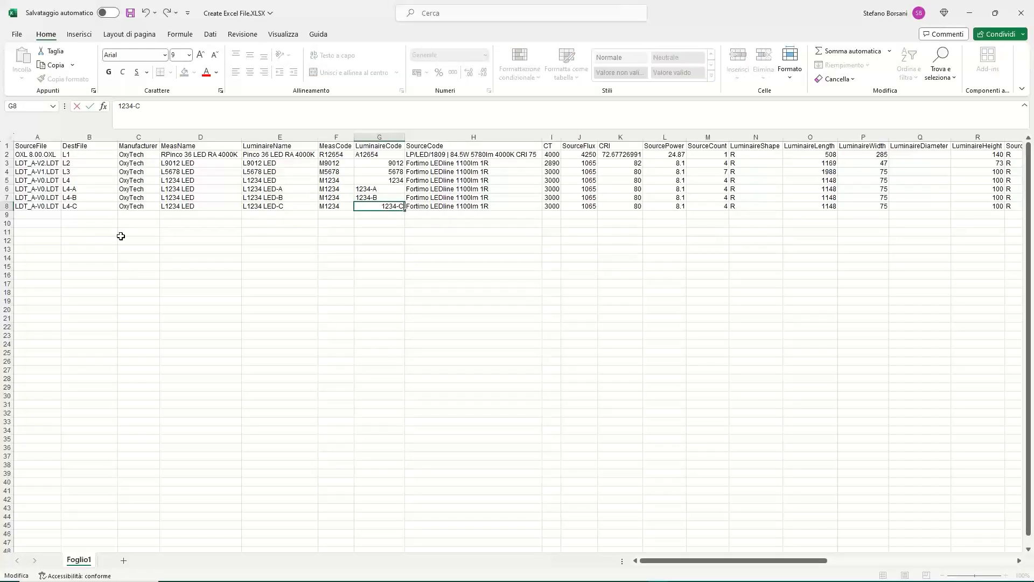
key("Return")
Step: Set the SourceFlux of rows 6 to 8 to 1200, 1400 and 1600
key("Up")
key("Up")
key("Up")
key("Right")
key("Right")
key("Right")
key("Left")
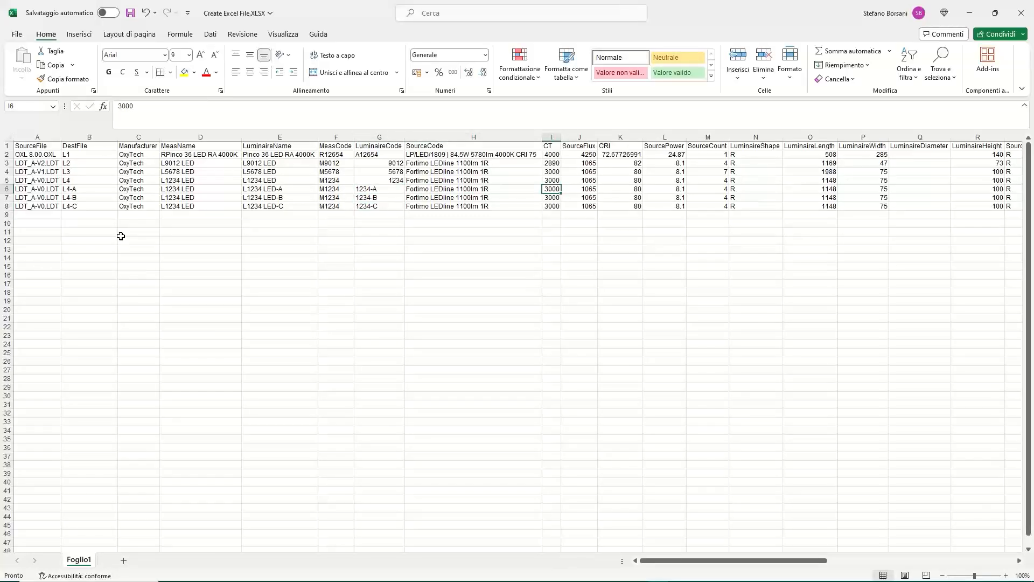
key("Right")
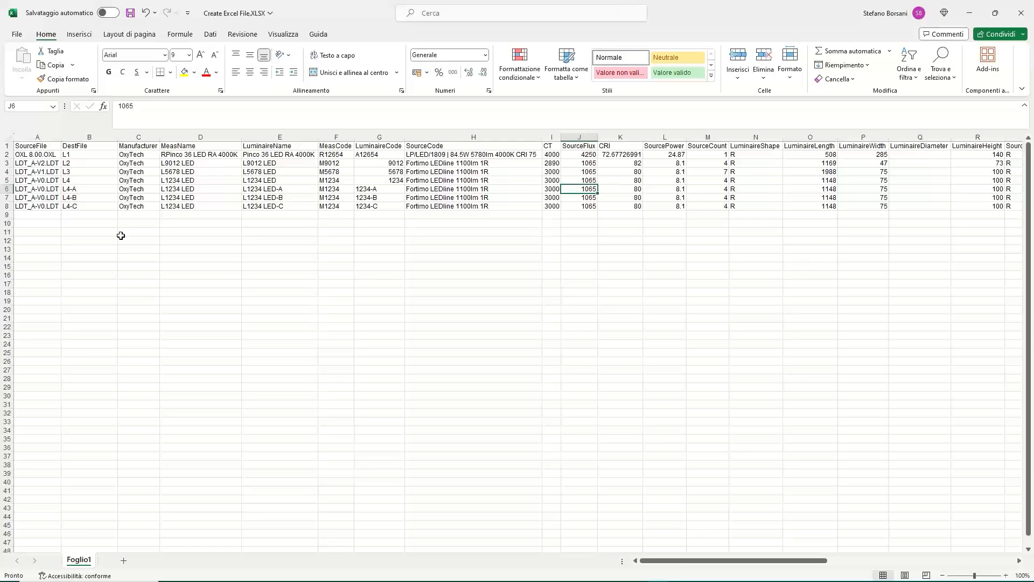
type("1200")
key("Return")
type("1400")
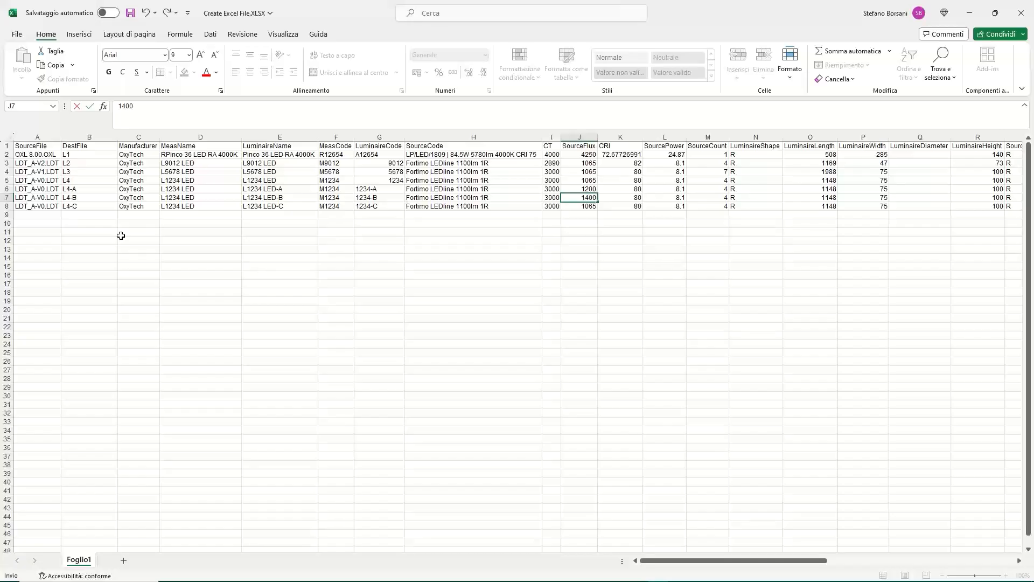
key("Return")
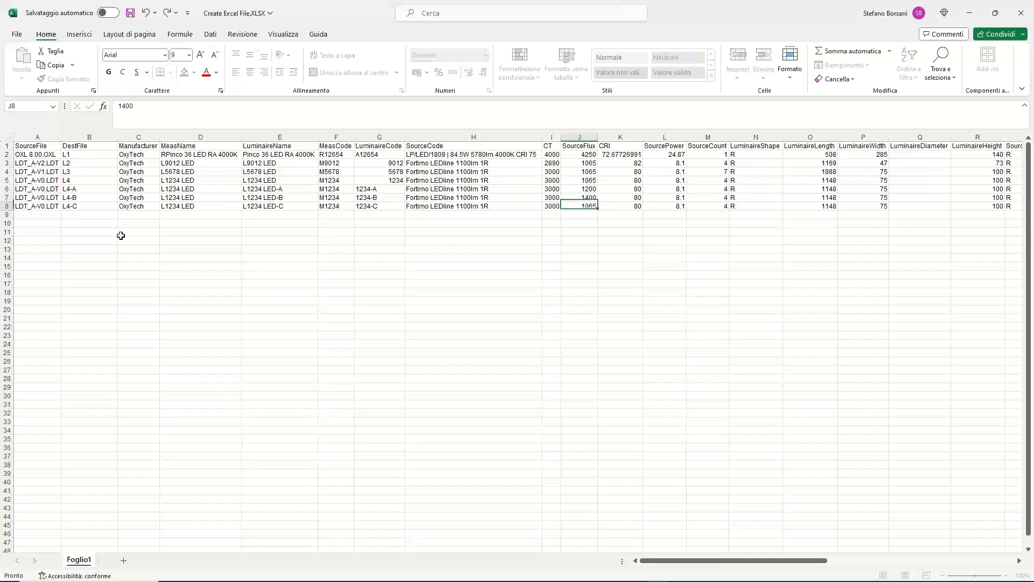
type("160")
Step: Set the SourcePower of the L4-B luminaire in row 7 to 8.5
key("Up")
key("Up")
key("Right")
key("Right")
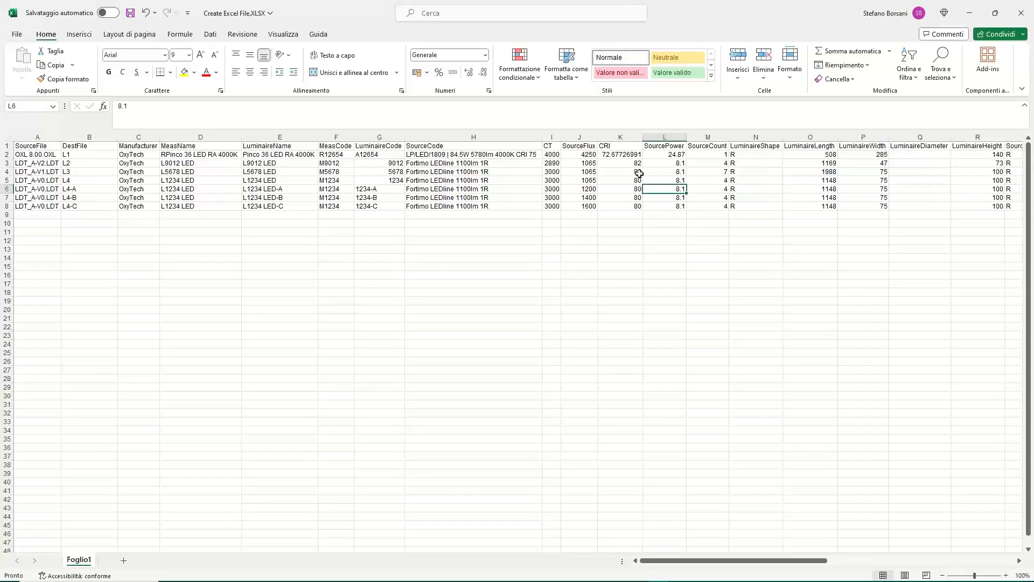
key("Down")
type("4")
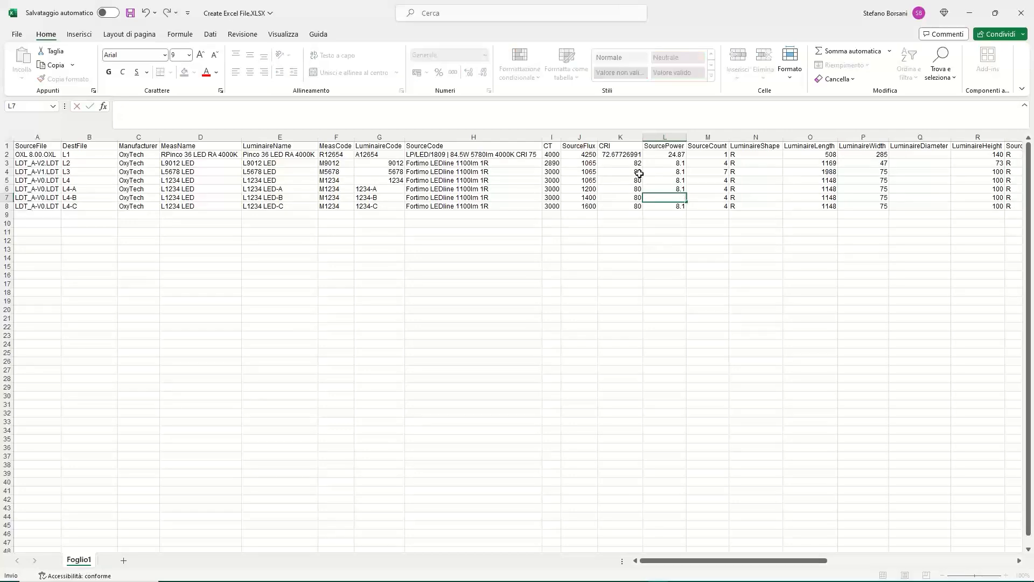
key("BackSpace")
type("8.5")
key("Return")
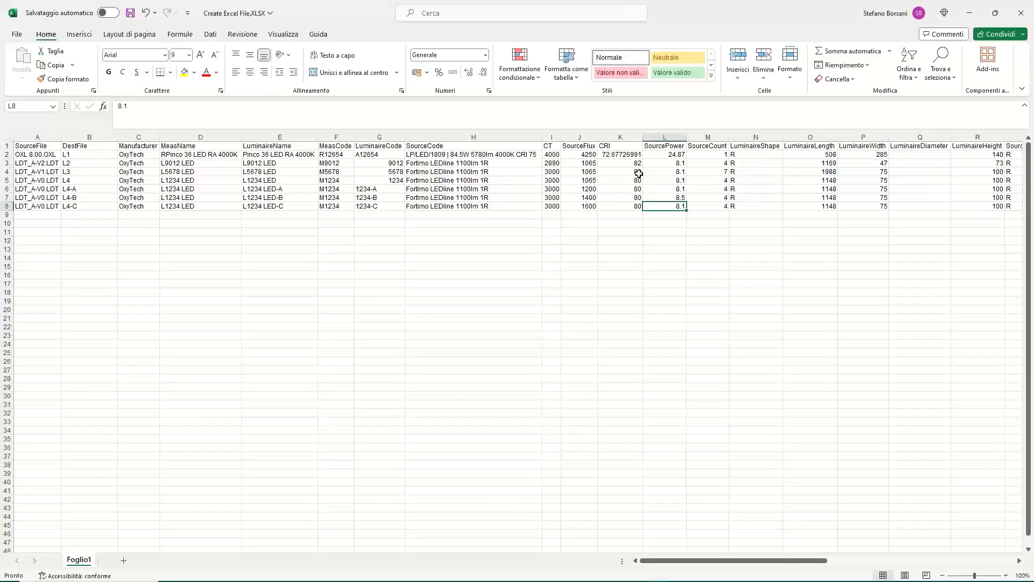
Step: Set the SourcePower of the L4-C luminaire in row 8 to 8.9
type("8.9")
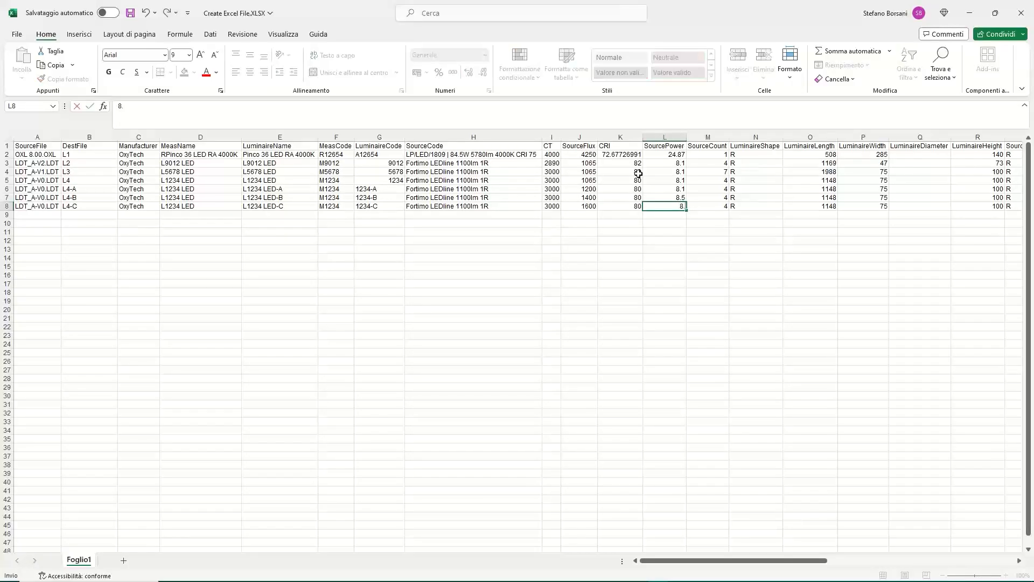
key("Return")
Step: Set the DLOR values of the L4-A, L4-B and L4-C luminaires in rows 6 to 8 to 100
key("Up")
key("Up")
key("Right")
key("Right")
key("Right")
key("Right")
key("Right")
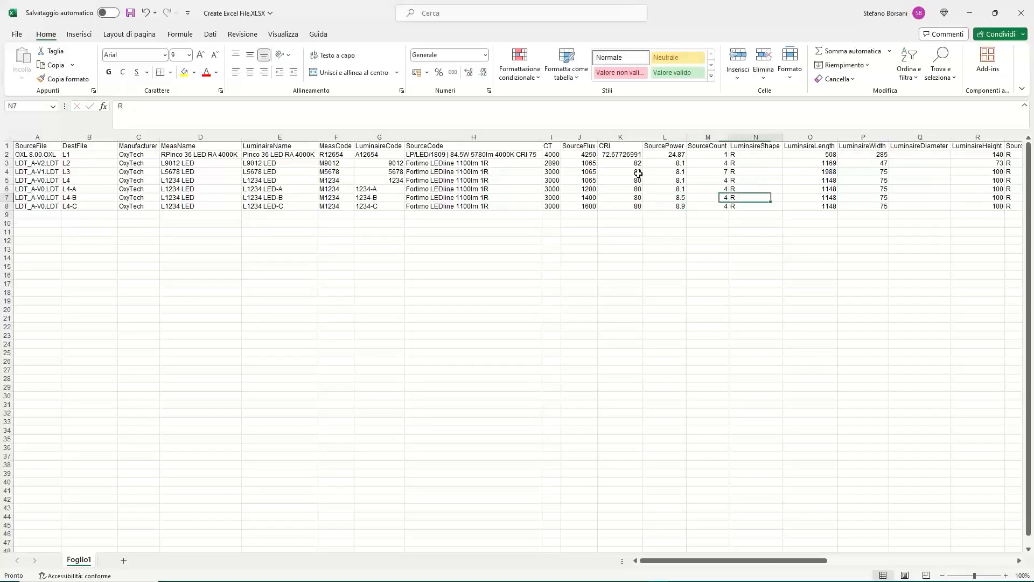
key("Right")
key("Right")
key("Right")
key("Right")
key("Right")
key("Right")
key("Right")
key("Right")
key("Right")
key("Right")
key("Right")
key("Right")
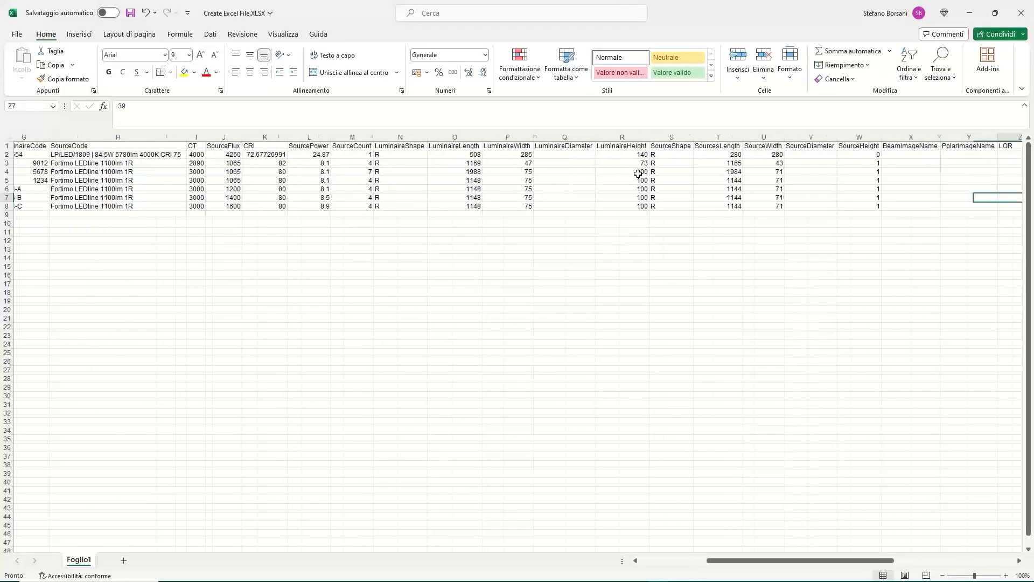
key("Right")
key("Right")
key("Right")
key("Right")
key("Right")
key("Right")
key("Left")
key("Left")
key("Left")
key("Left")
key("Left")
key("Left")
key("Left")
key("Left")
key("Up")
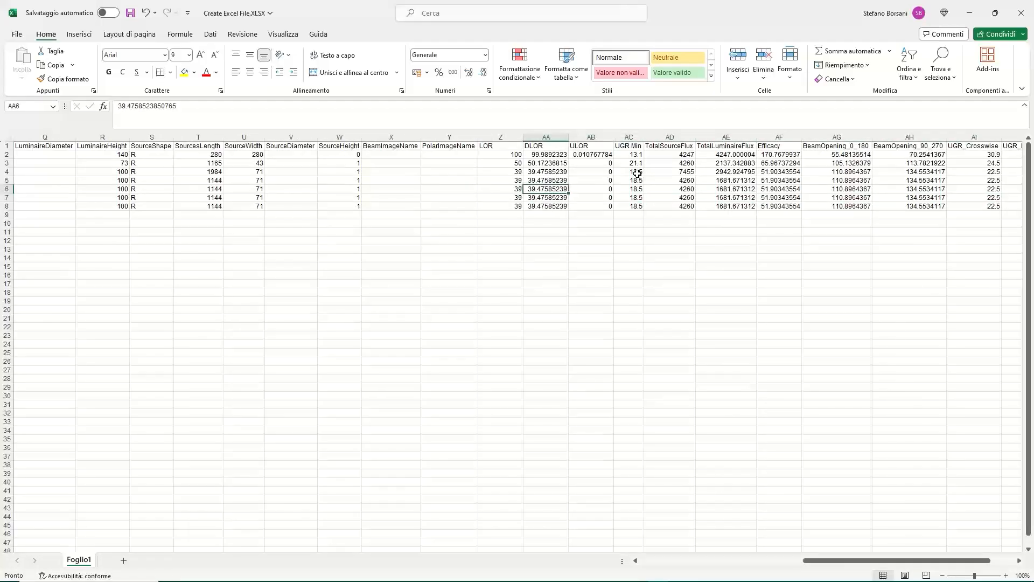
type("100")
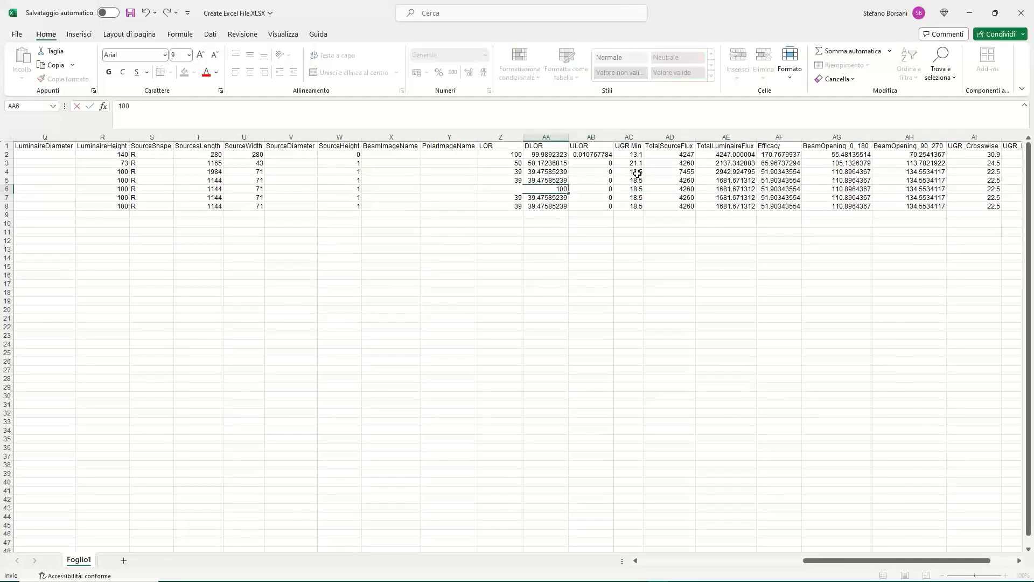
key("Return")
type("100")
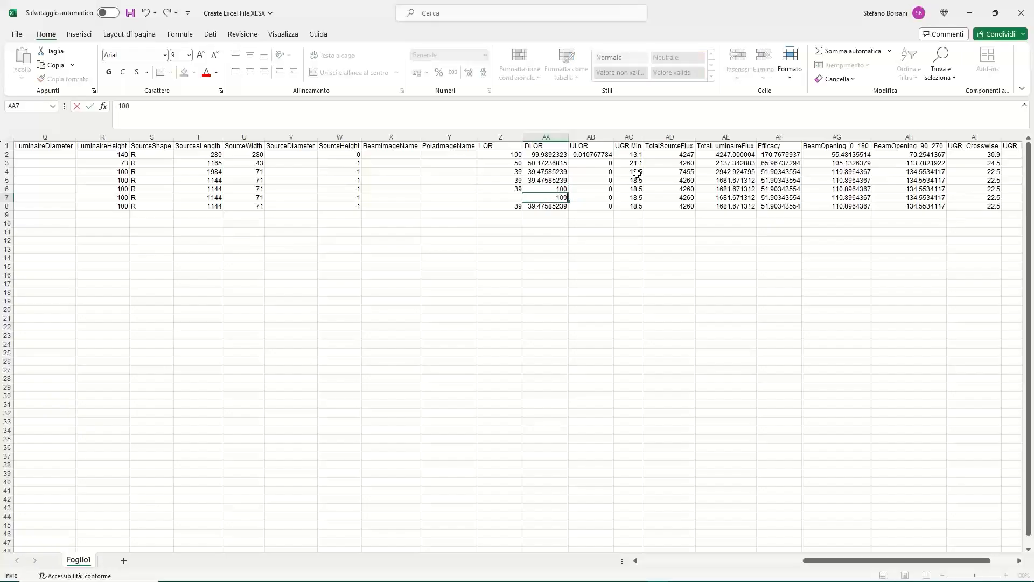
key("Return")
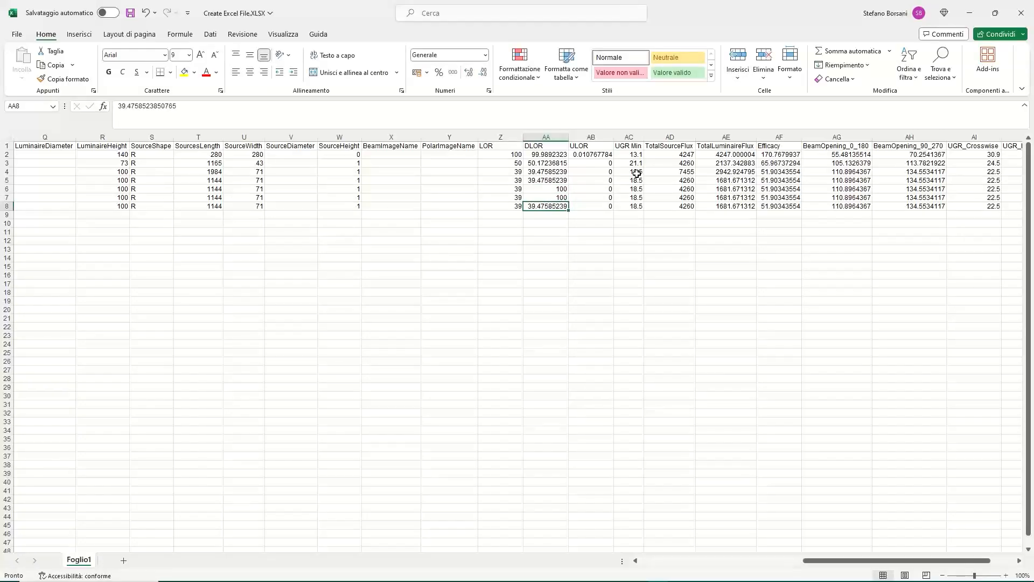
type("100")
key("Up")
key("Down")
Step: Look back over the L4-C row from its DLOR value to the SourceFile entry in A8
key("Left")
key("Left")
key("Left")
key("Left")
key("Left")
key("Left")
key("Left")
key("Left")
key("Left")
key("Left")
key("Left")
key("Left")
key("Left")
key("Left")
key("Left")
key("Left")
key("Left")
key("Left")
key("Left")
key("Left")
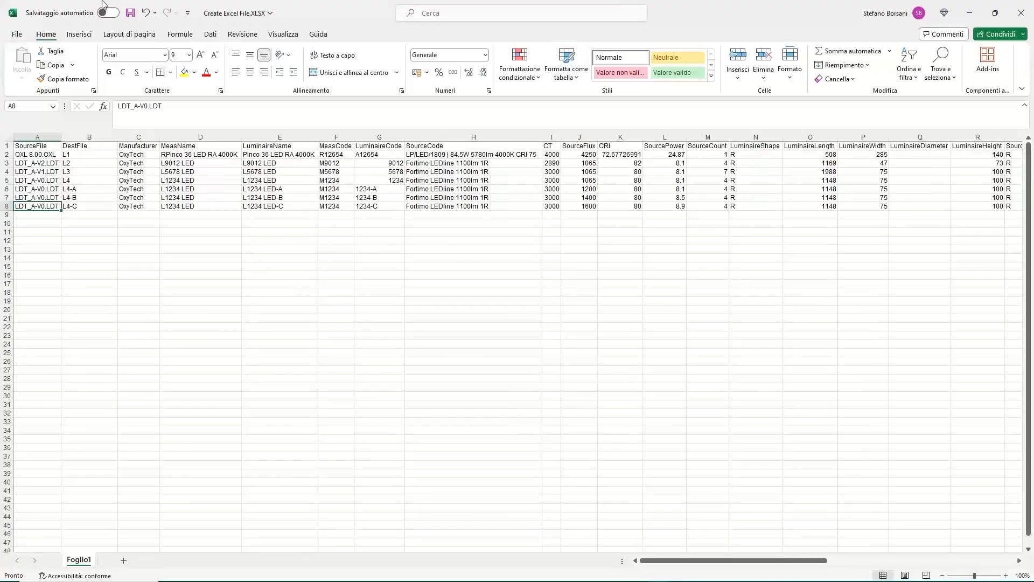
Step: Save the workbook under the new name Process Excel File.xlsx in the Oxy Input folder
left_click(17, 36)
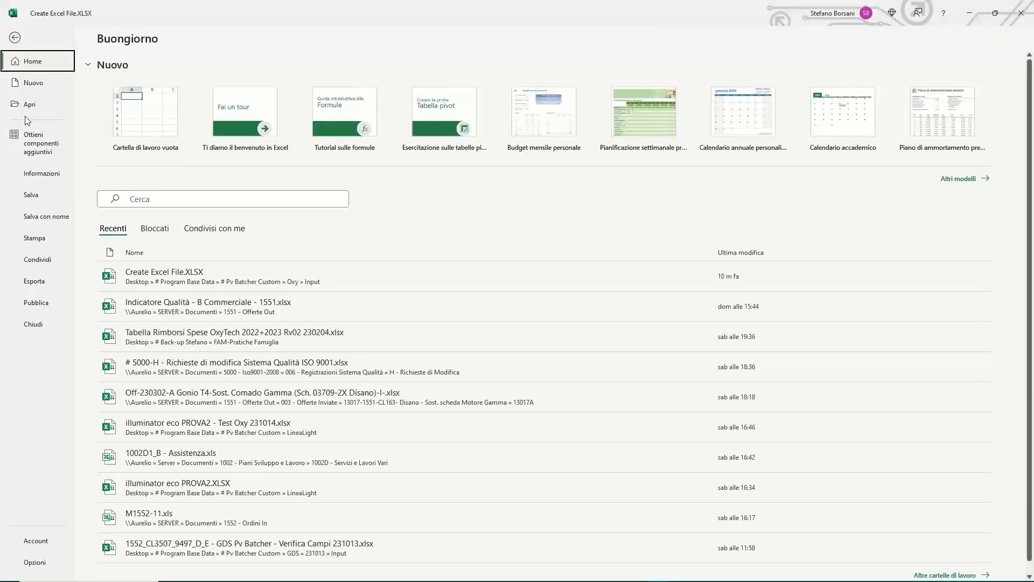
left_click(44, 218)
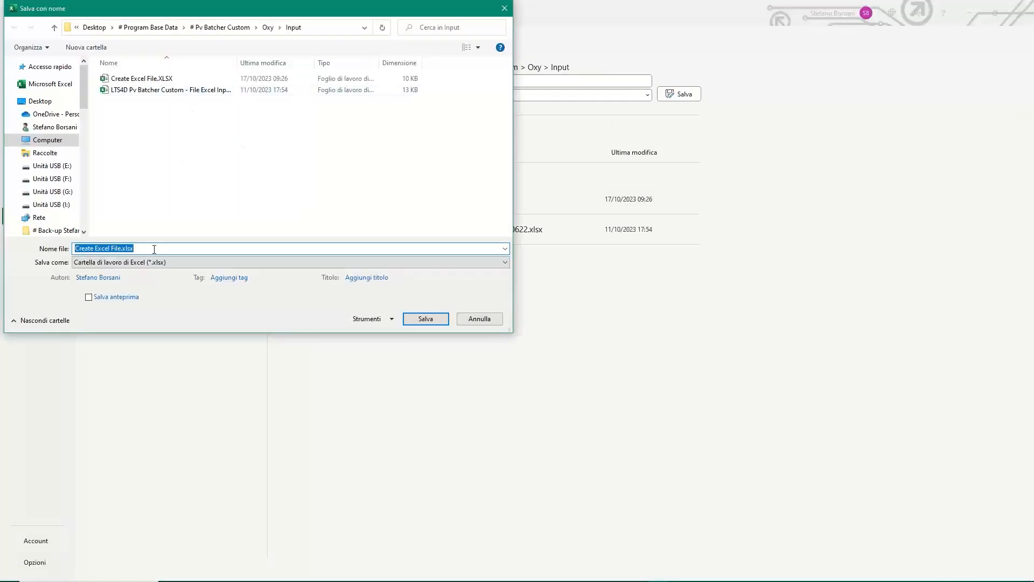
key("Home")
type("P")
type("rocess")
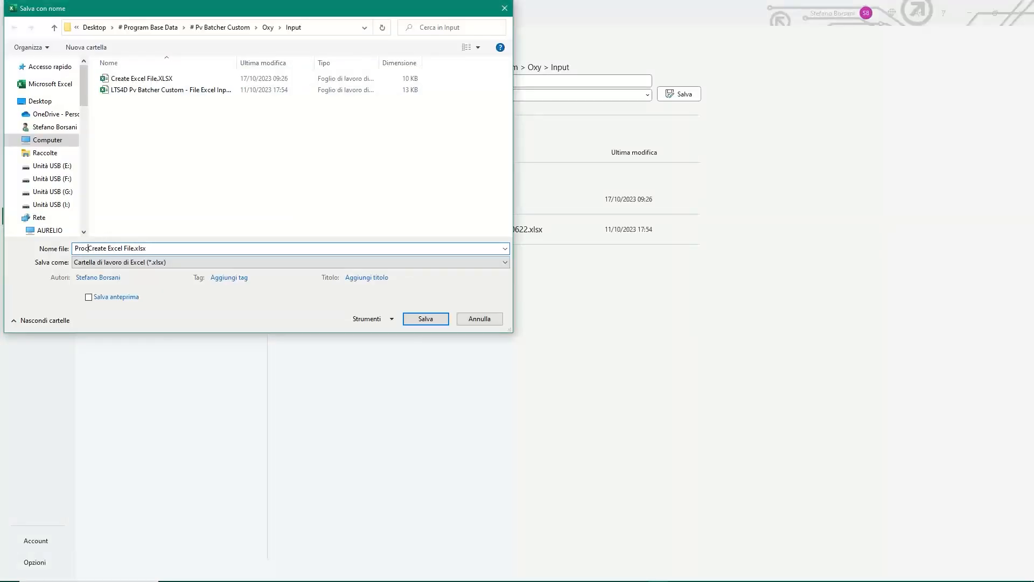
key("Delete")
key("Delete")
key("Delete")
key("Delete")
key("Delete")
key("Delete")
left_click(425, 319)
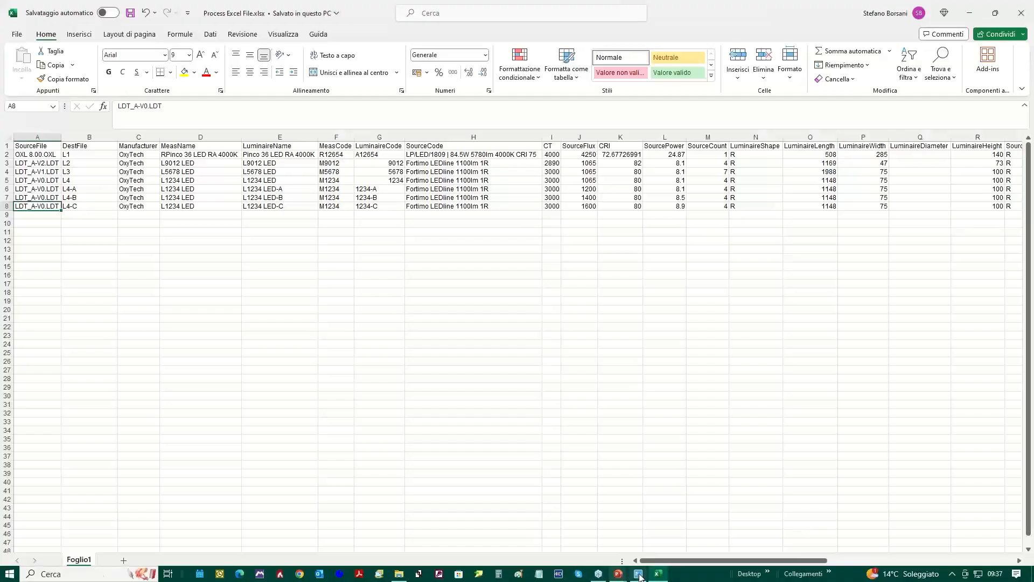
Step: Switch to PhotoView and start the Batcher Plus function for processing an Excel file
left_click(639, 574)
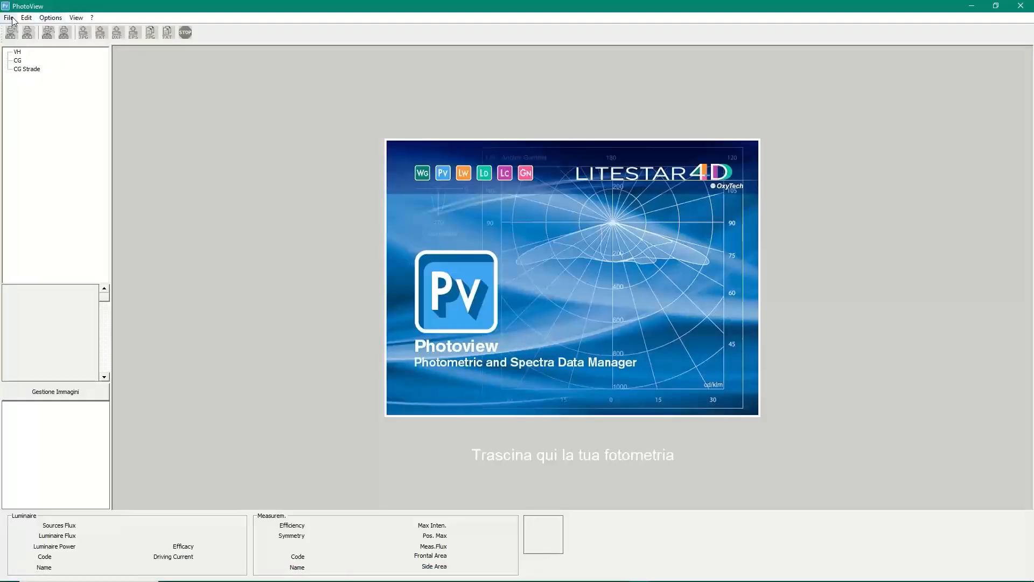
left_click(10, 19)
mouse_move(34, 208)
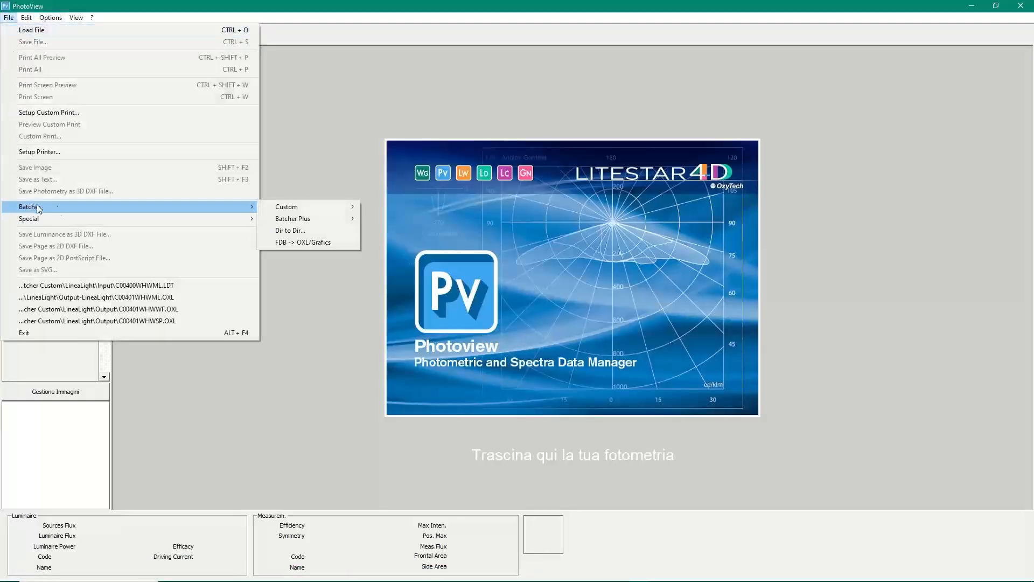
mouse_move(294, 221)
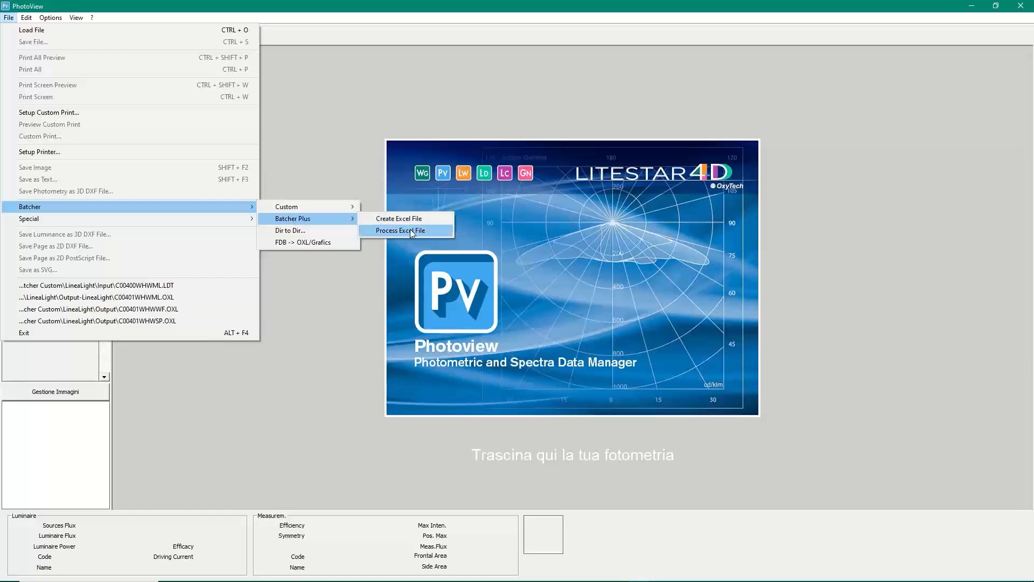
left_click(411, 230)
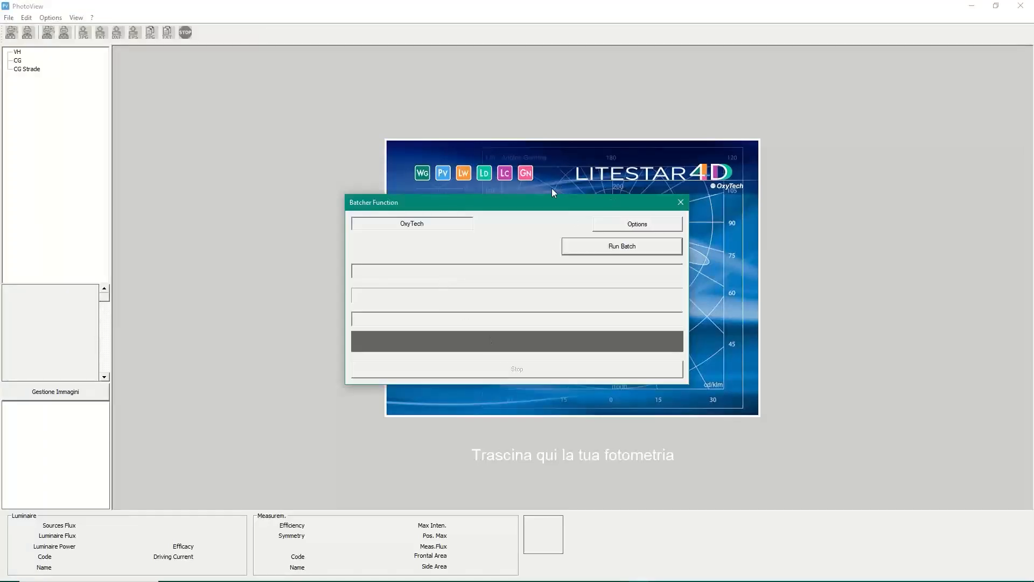
left_click_drag(502, 206, 320, 94)
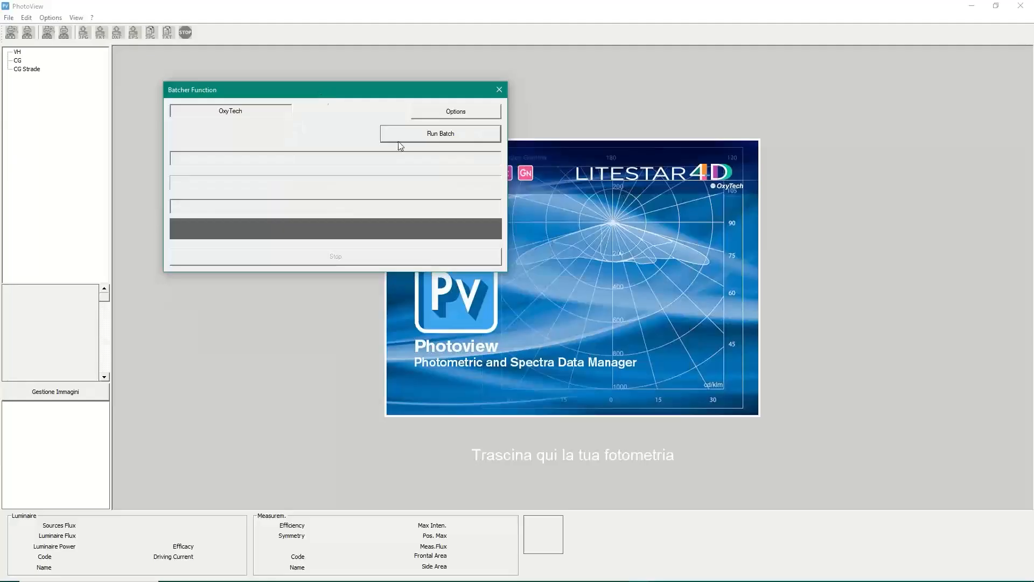
Step: Set the batcher's source directory to the Input folder inside Oxy
left_click(457, 114)
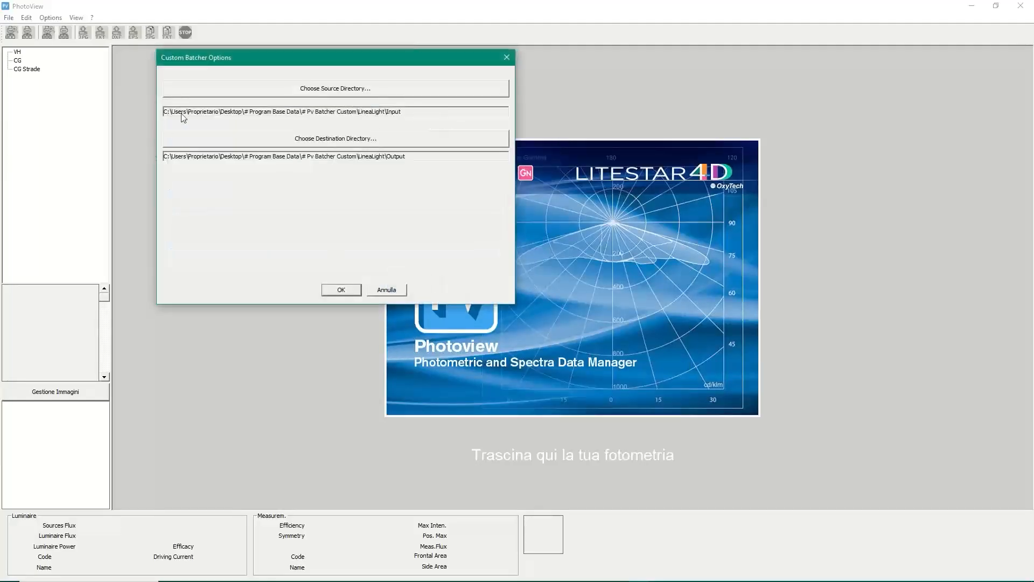
left_click(328, 90)
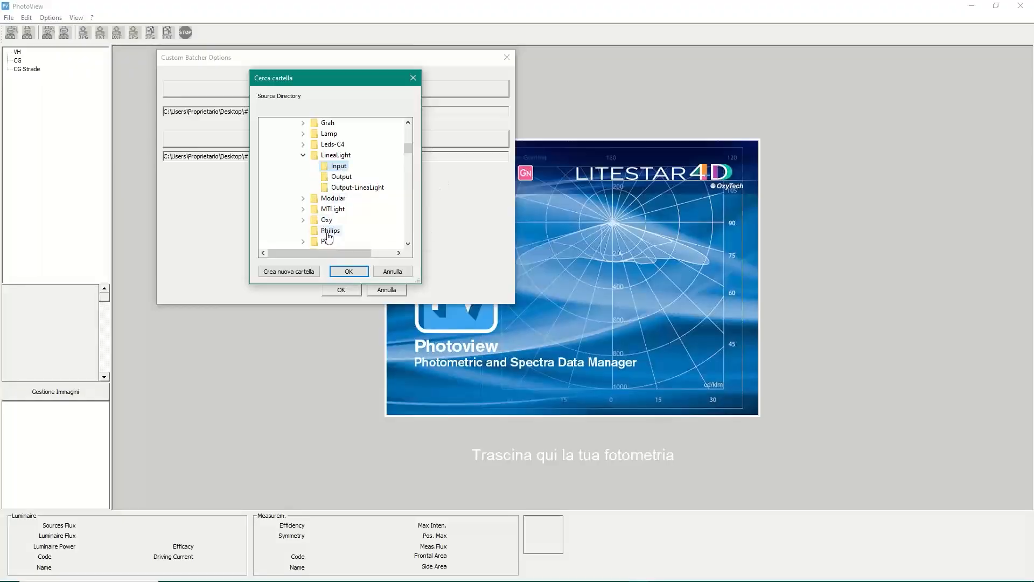
left_click(302, 220)
left_click(339, 231)
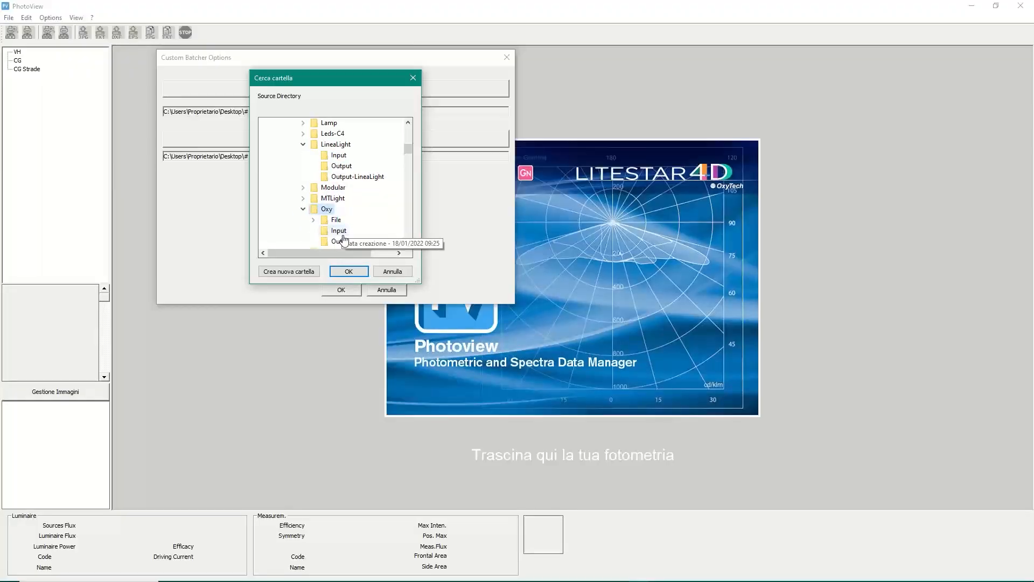
left_click(348, 271)
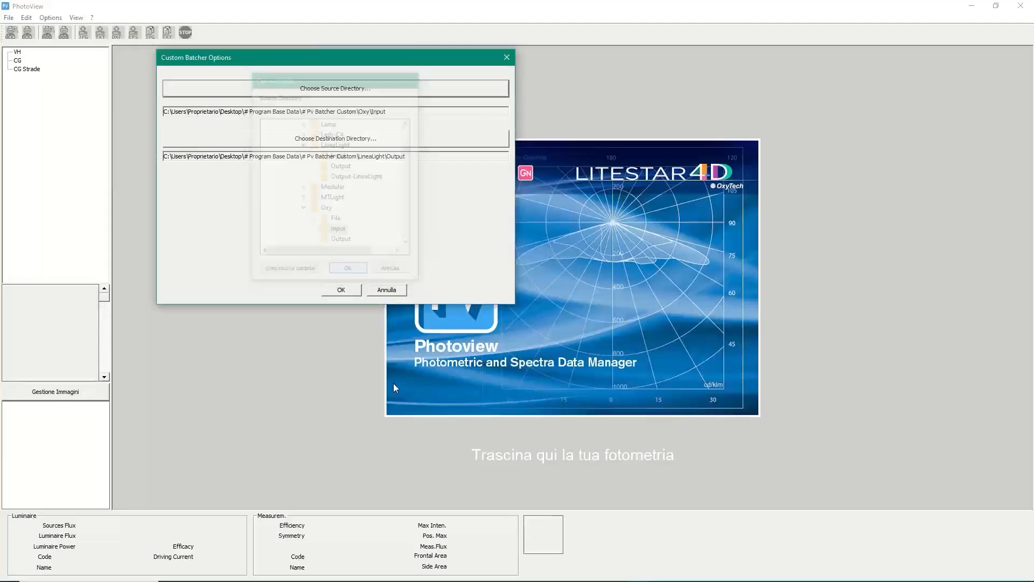
Step: Set the batcher's destination directory to the Output folder inside Oxy and accept the batcher options
left_click(332, 140)
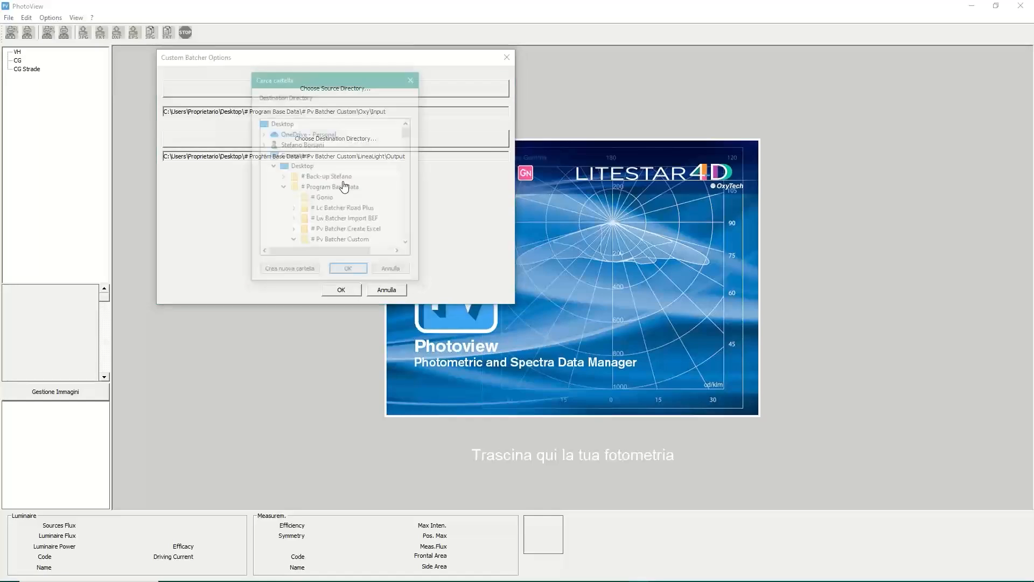
scroll(340, 221, "down", 1)
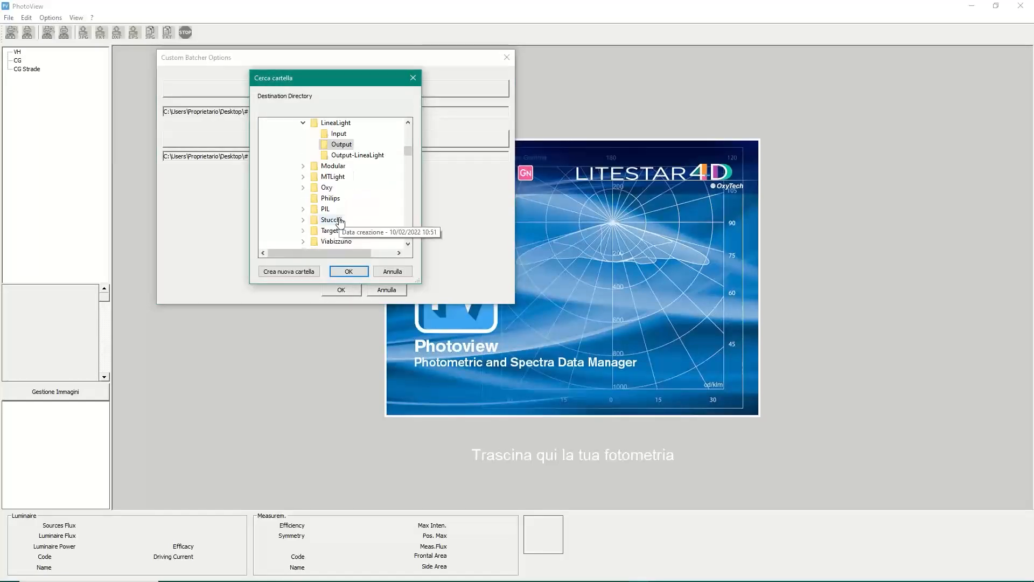
left_click(303, 188)
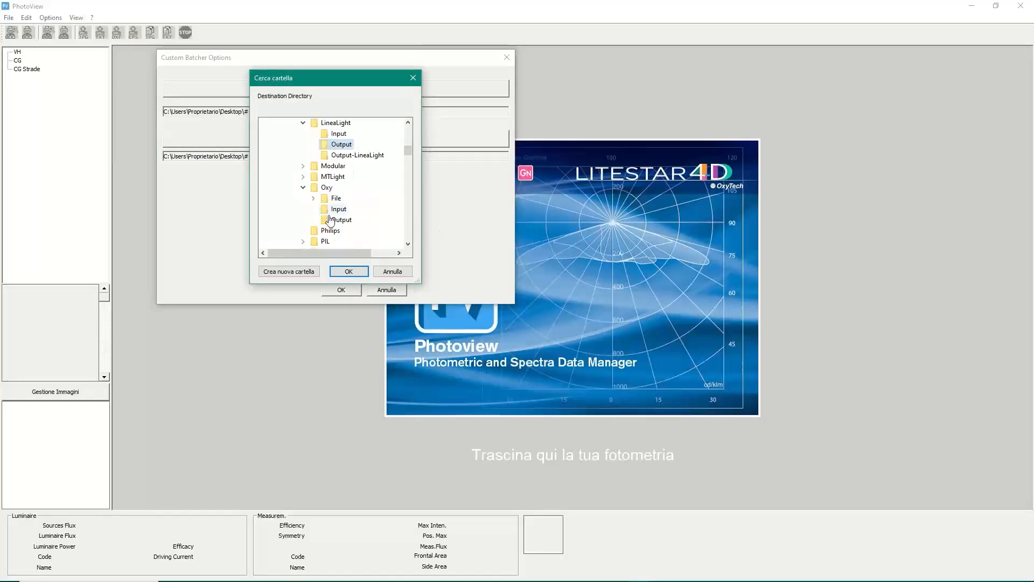
left_click(340, 221)
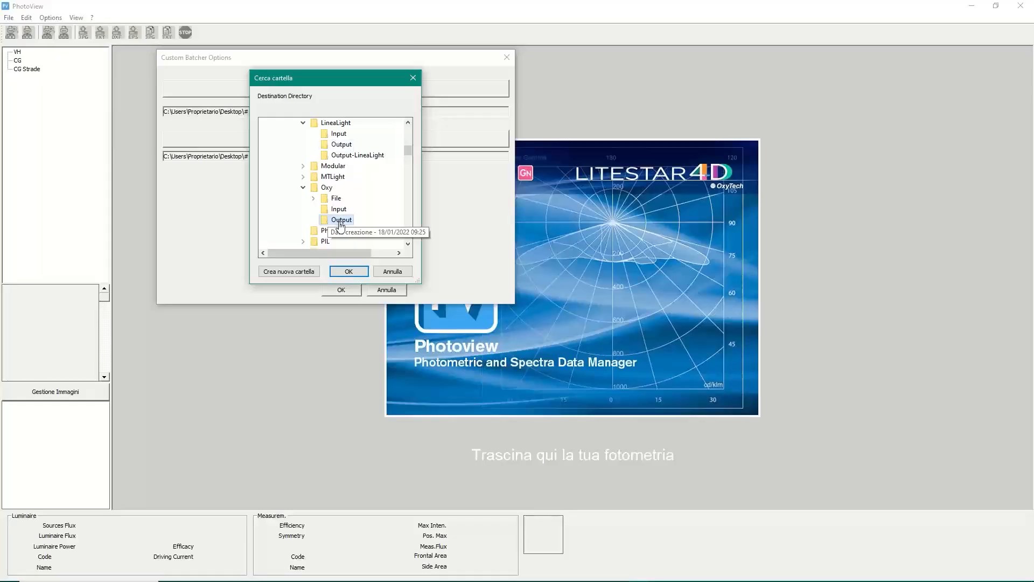
left_click(345, 273)
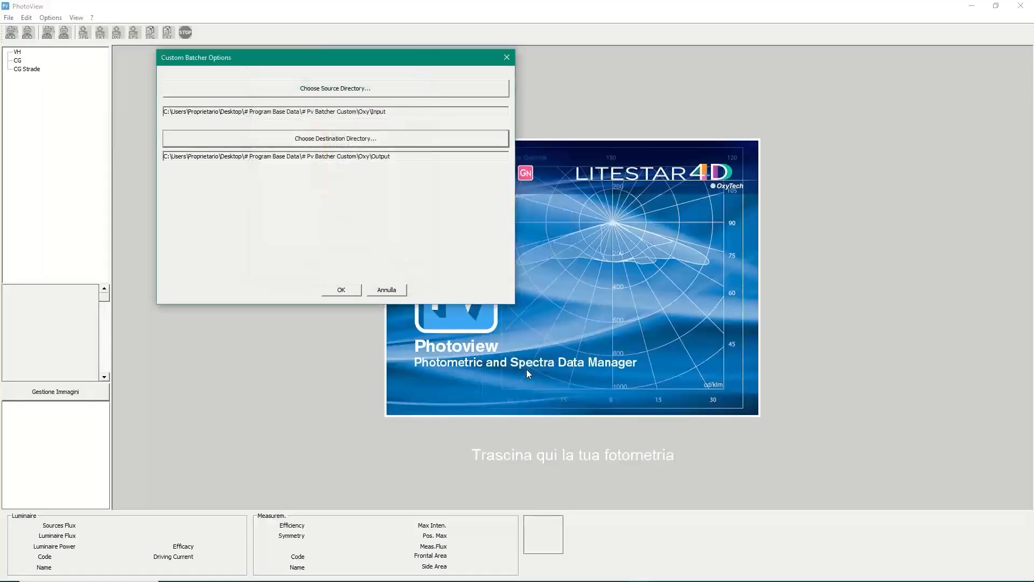
left_click(341, 290)
Step: Run the batch with Process Excel File.xlsx from the Oxy Input folder as the input file
left_click_drag(364, 91, 481, 89)
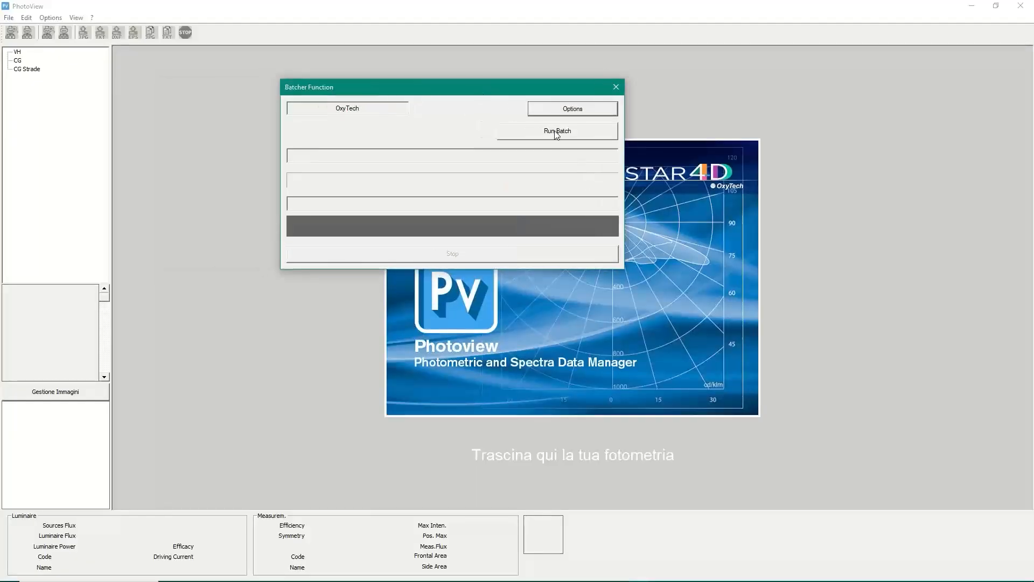
left_click(557, 135)
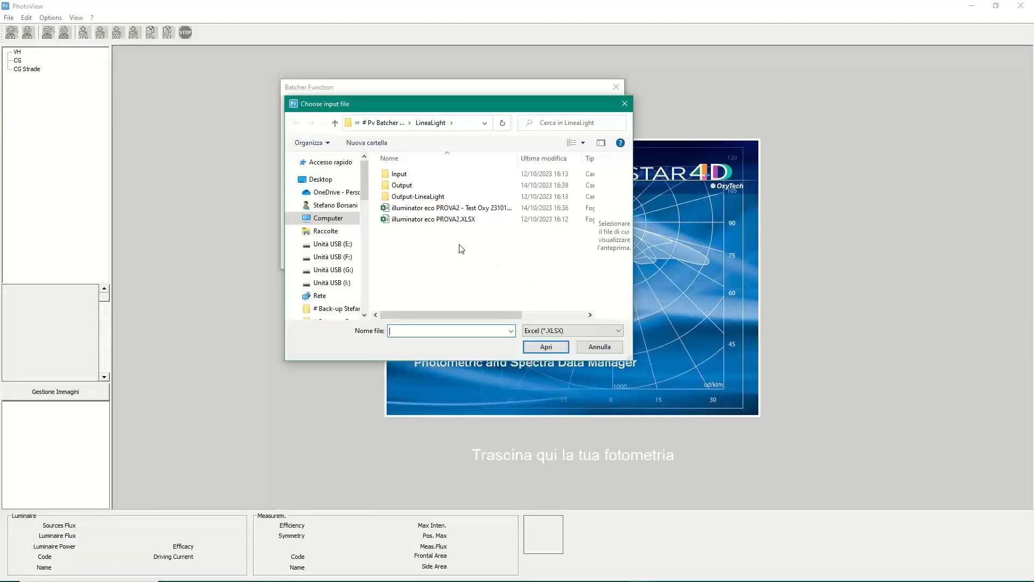
left_click(385, 125)
scroll(439, 231, "down", 3)
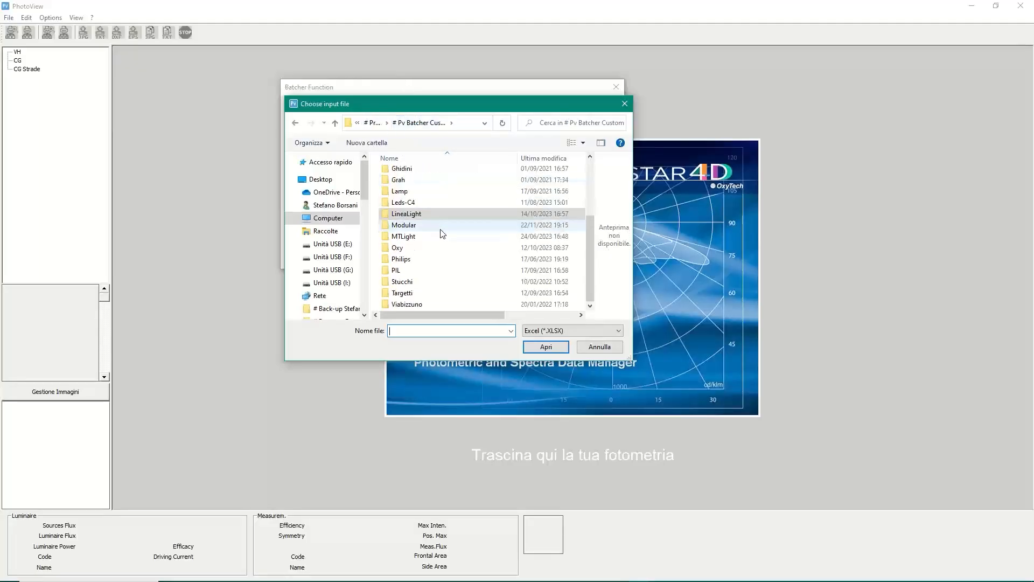
double_click(439, 249)
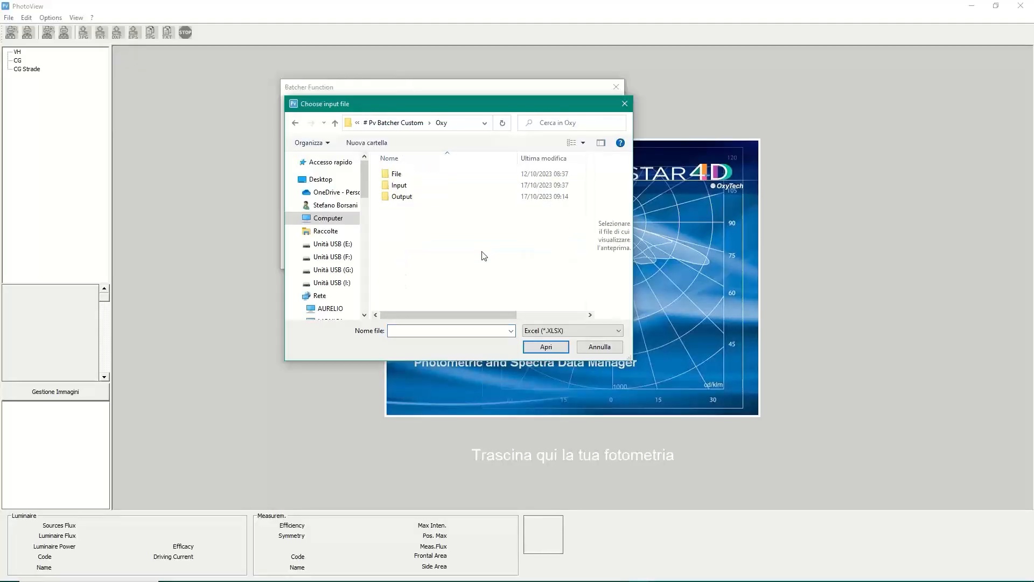
double_click(400, 189)
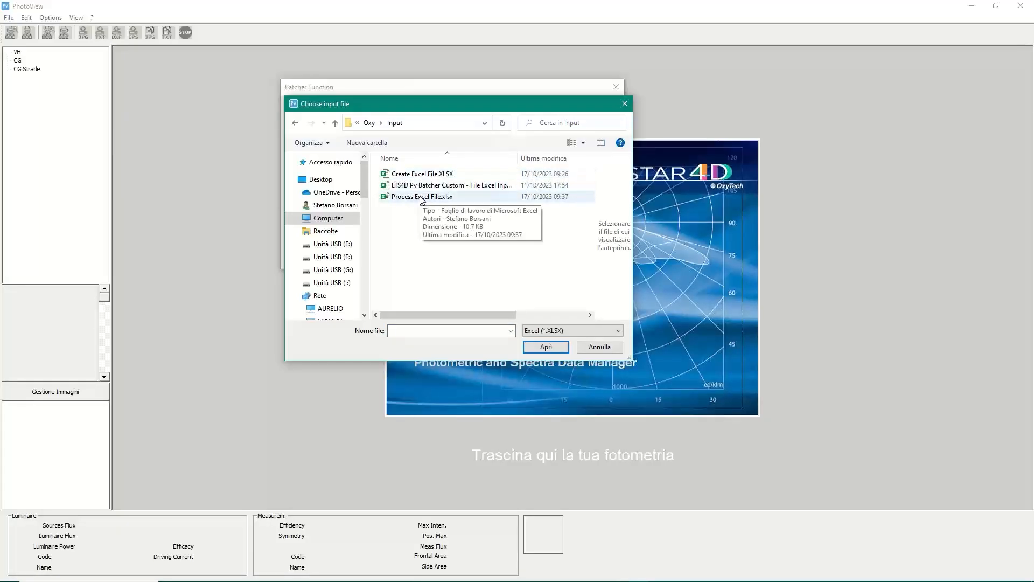
double_click(421, 197)
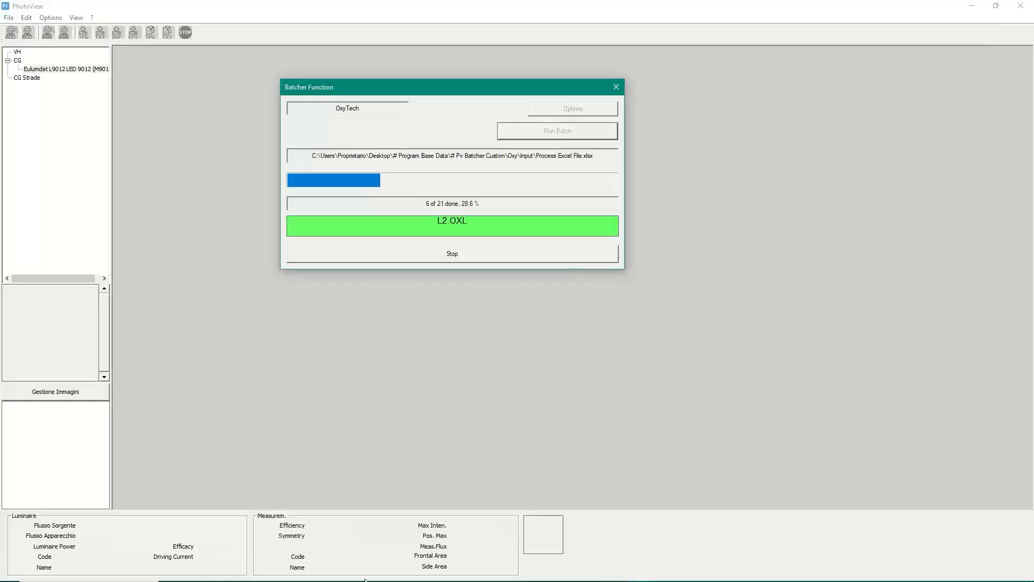
Step: Check the generated photometric files in the Output folder inside Oxy and close the Batcher Function dialog
mouse_move(367, 580)
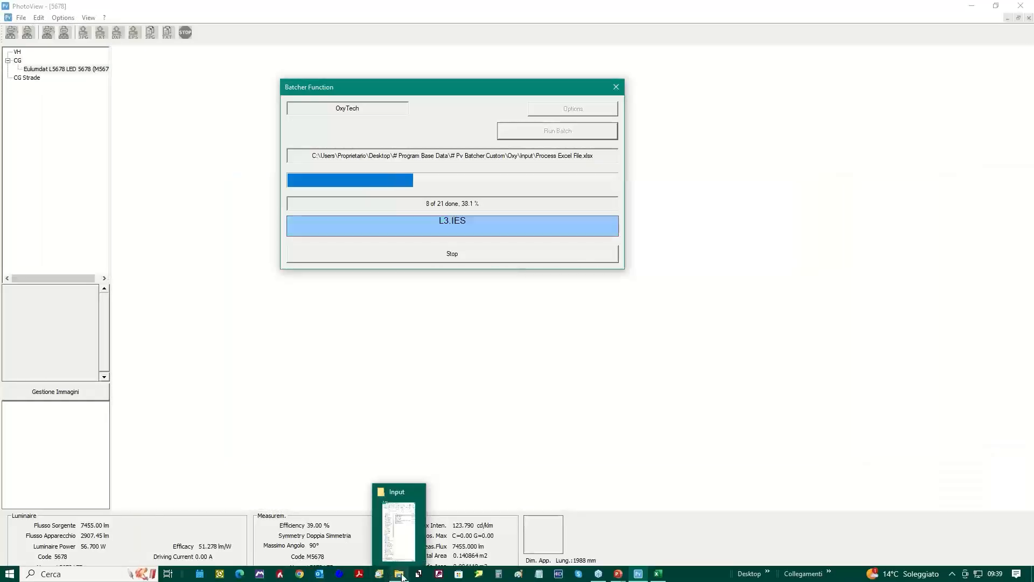
left_click(402, 575)
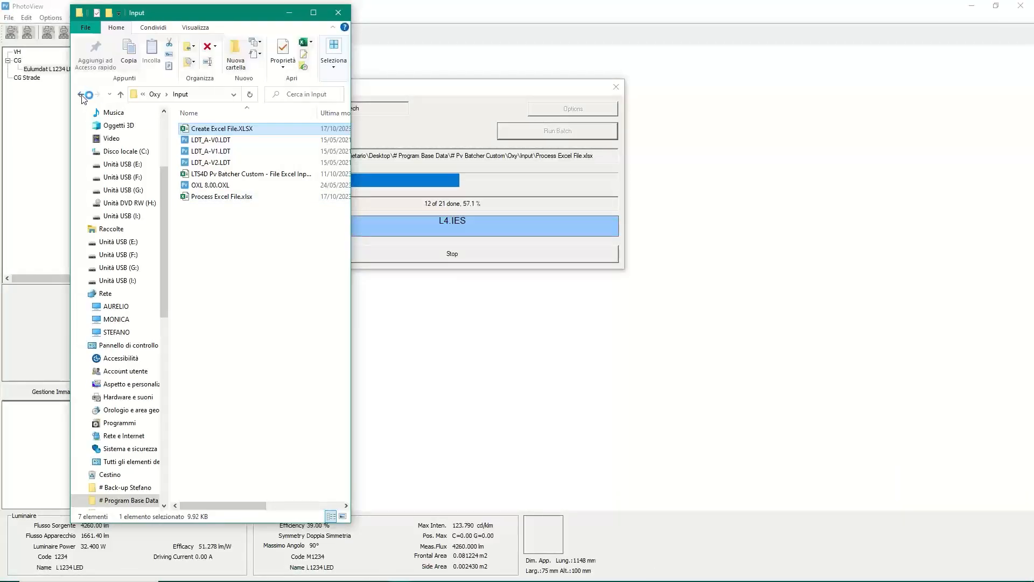
left_click(82, 95)
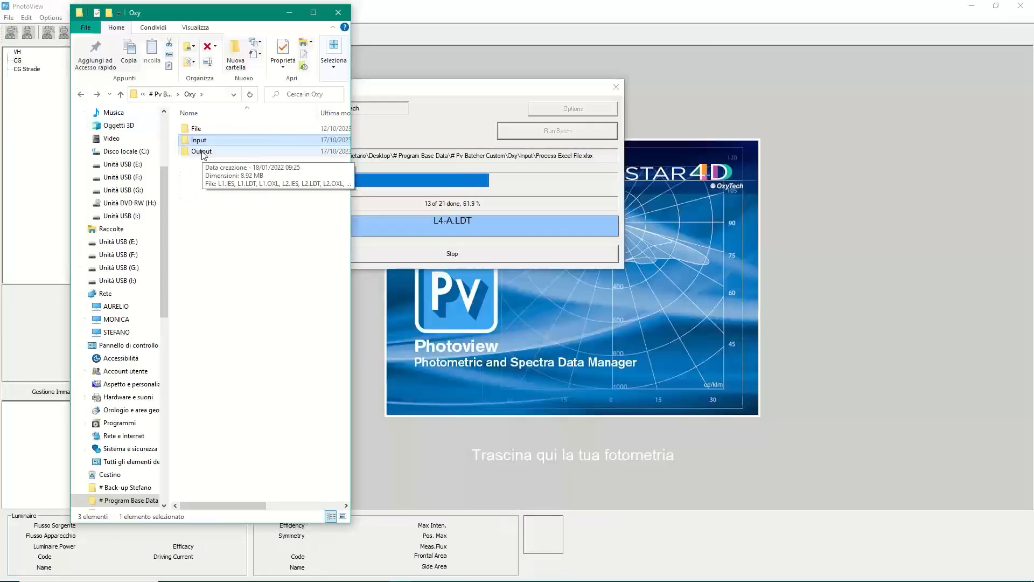
left_click(199, 152)
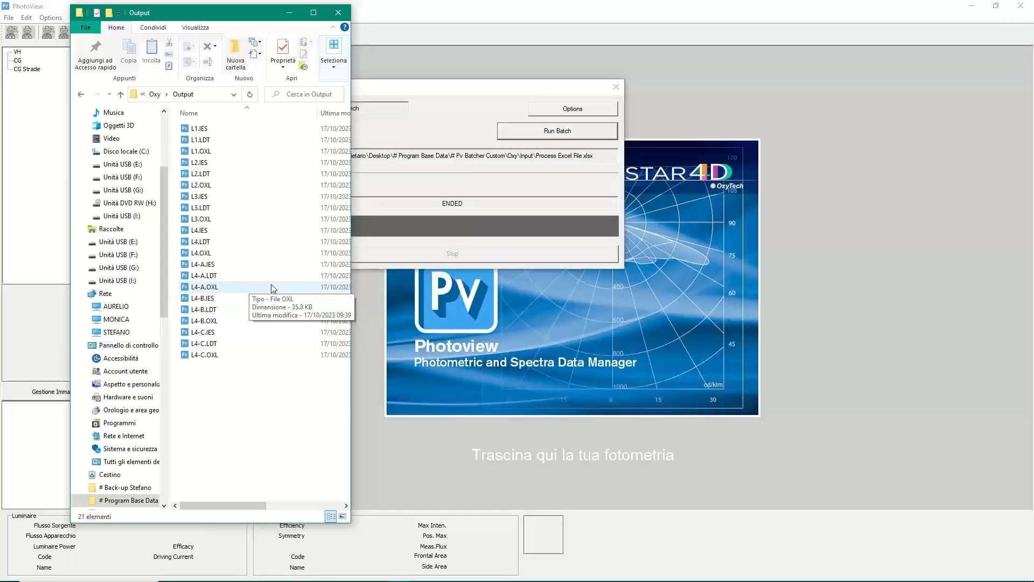
left_click_drag(429, 90, 521, 96)
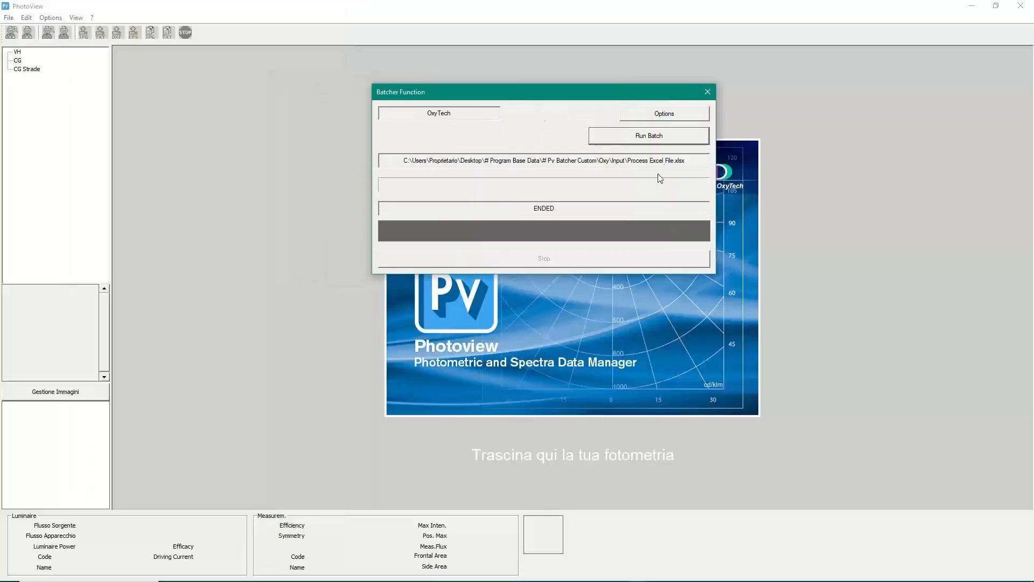
left_click(707, 92)
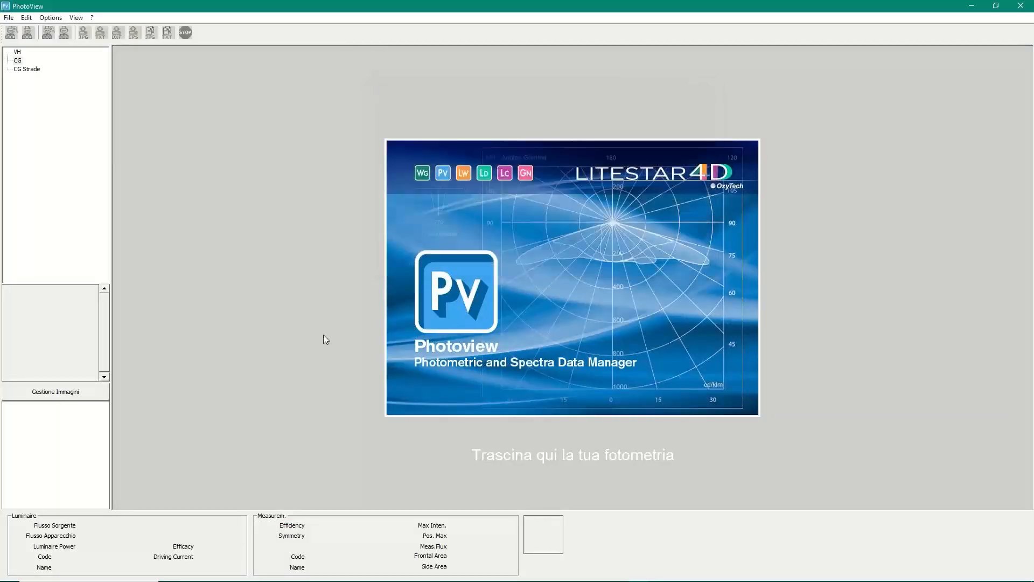
Step: Load L4-C.LDT from the Oxy Output folder into PhotoView and bring its luminaire data into view
mouse_move(474, 579)
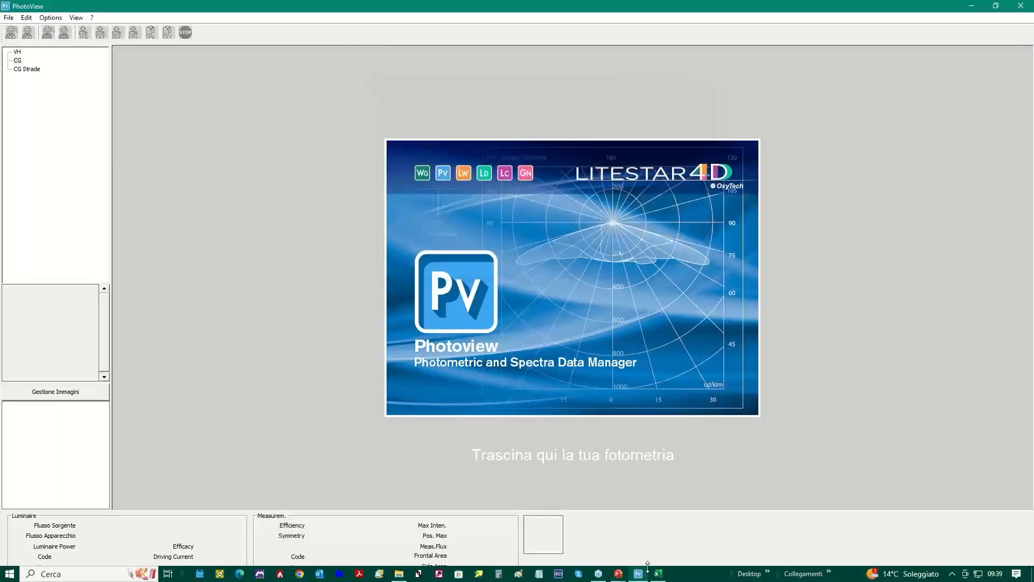
mouse_move(637, 578)
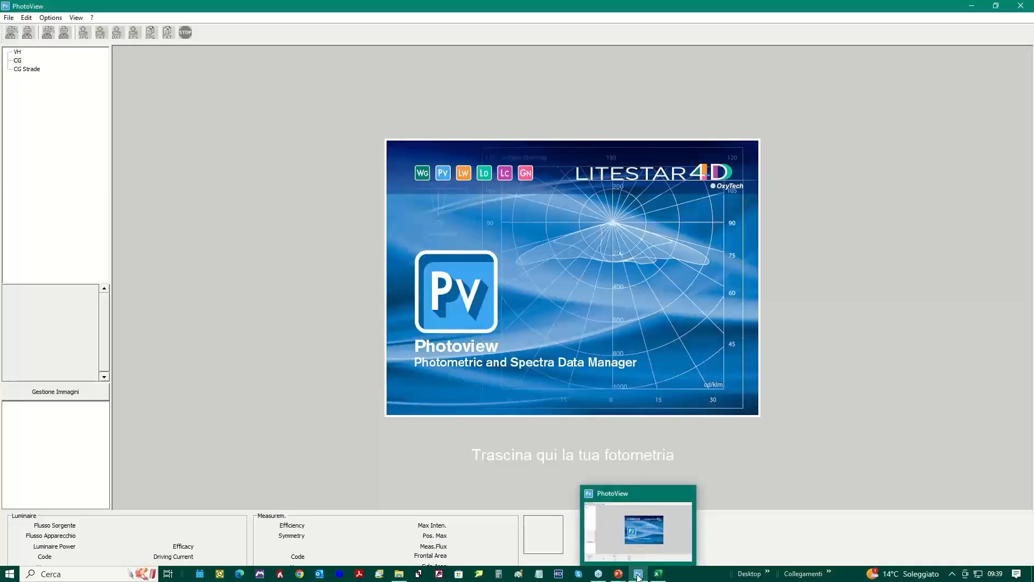
left_click(399, 573)
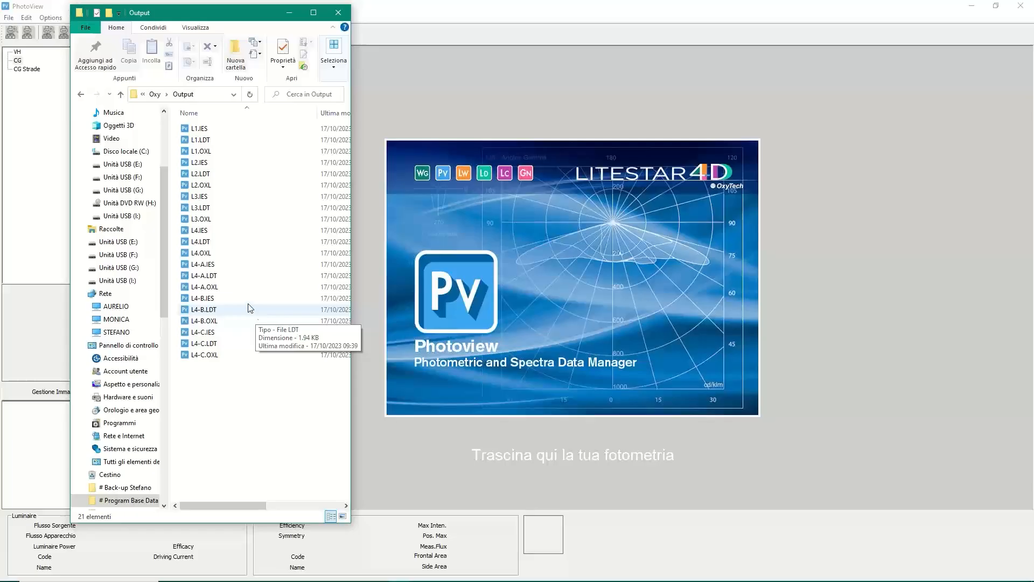
left_click_drag(204, 358, 284, 358)
left_click(215, 344)
left_click_drag(218, 347, 505, 313)
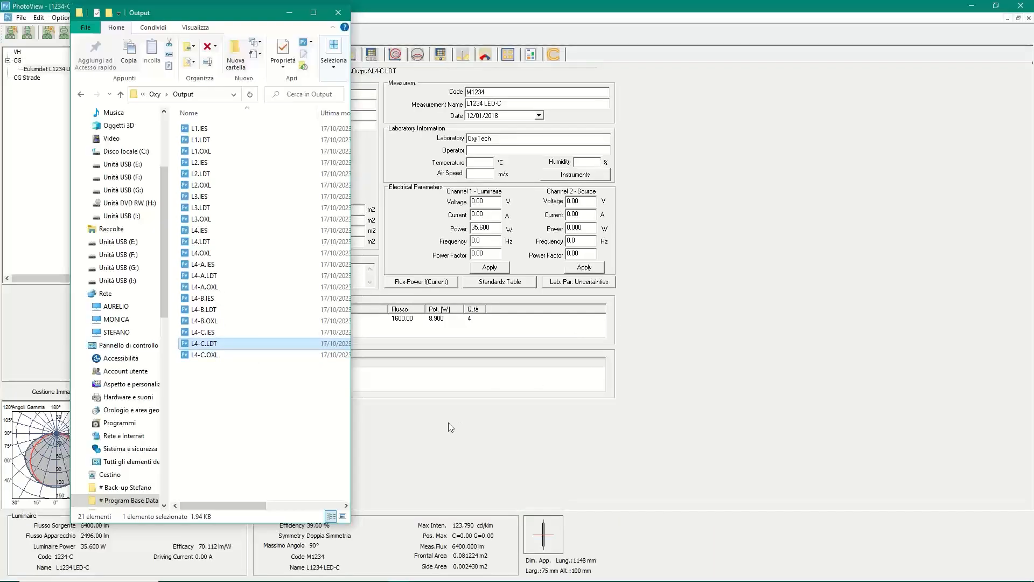
left_click(448, 426)
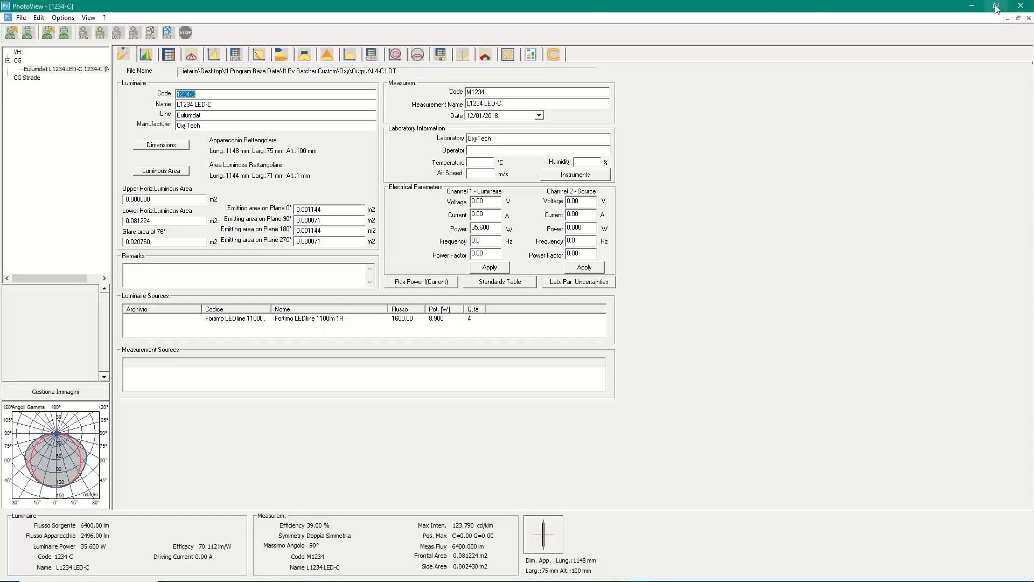
Step: Return to the Input folder inside Oxy and locate Process Excel File.xlsx
mouse_move(395, 578)
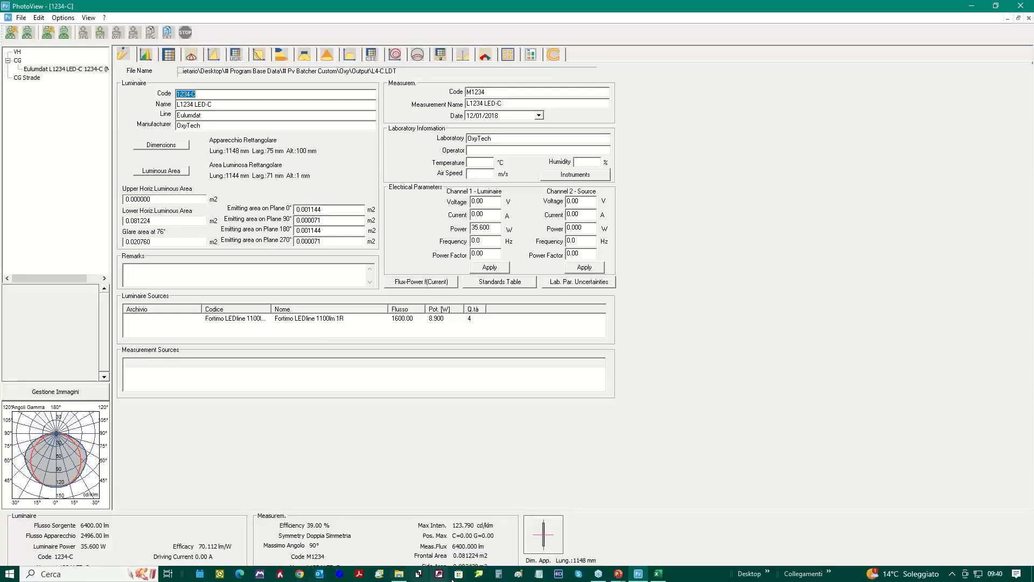
left_click(399, 574)
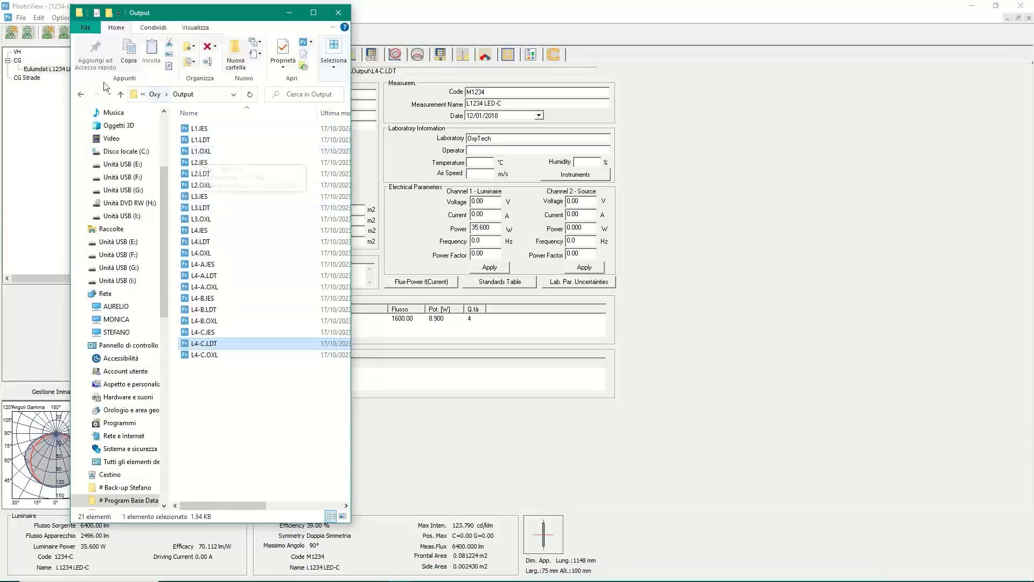
left_click(81, 96)
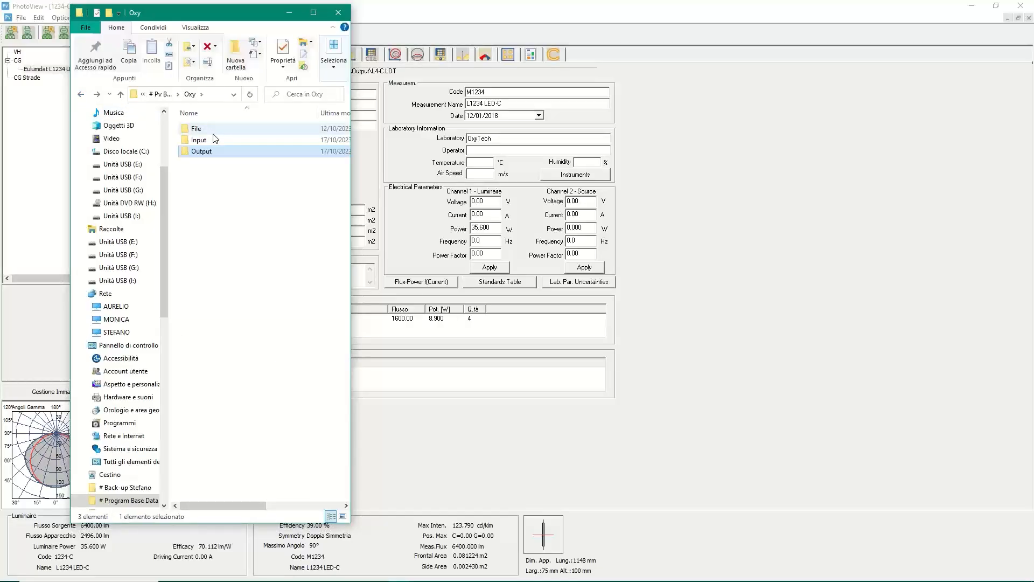
left_click(213, 139)
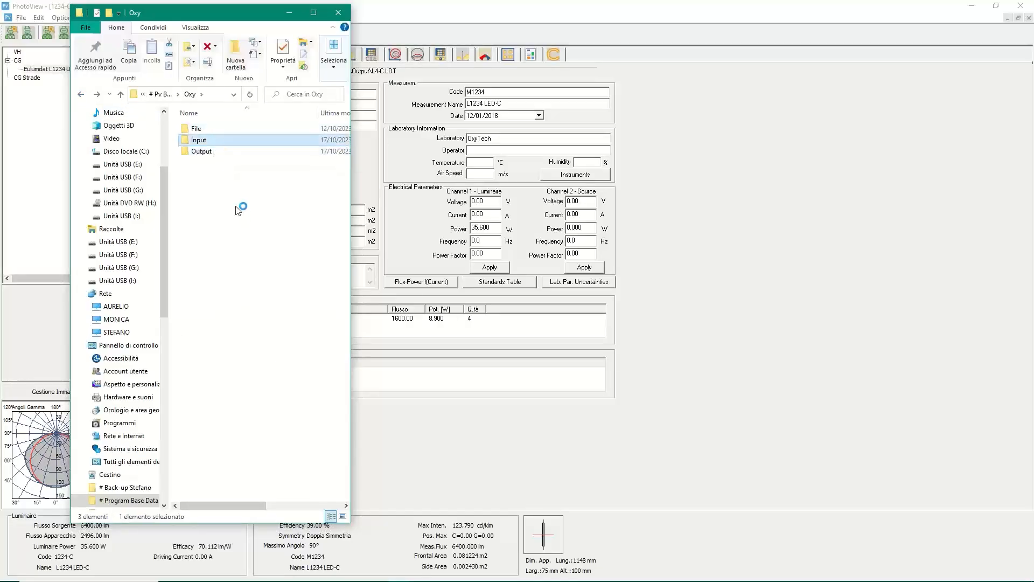
left_click(217, 197)
double_click(218, 199)
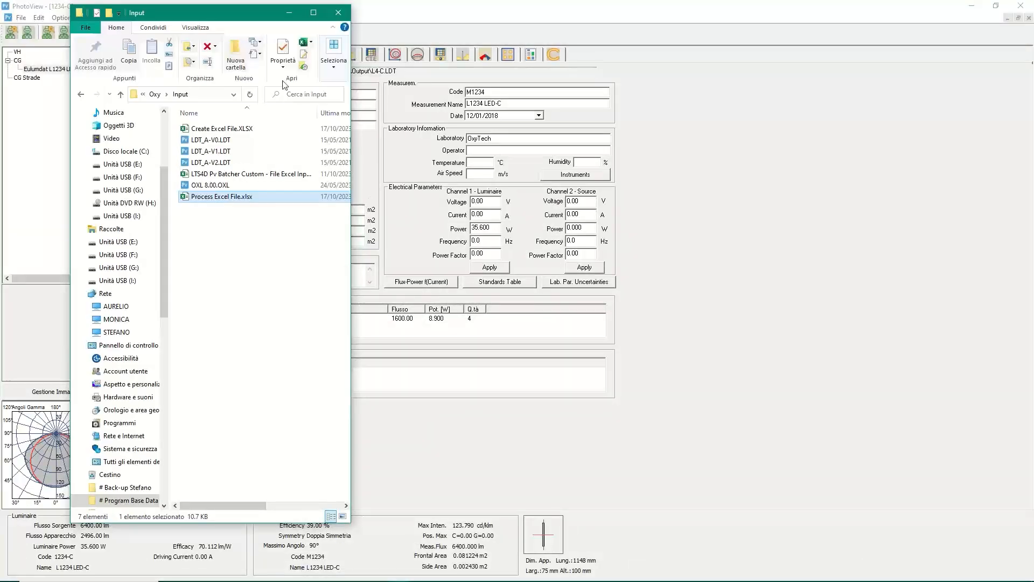
Step: Go back to the Oxy Output folder and load L1.OXL into PhotoView
left_click(82, 95)
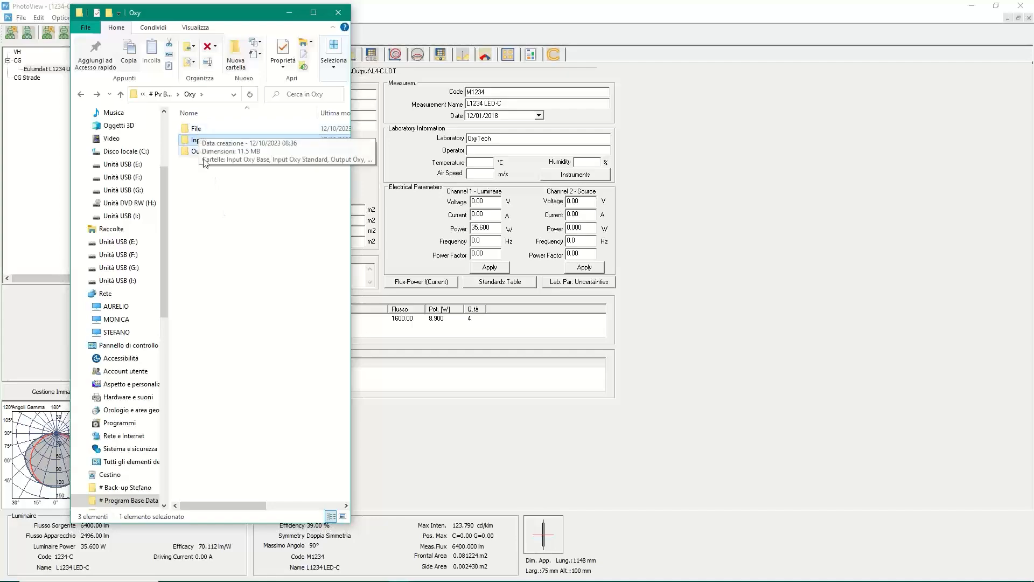
left_click(204, 151)
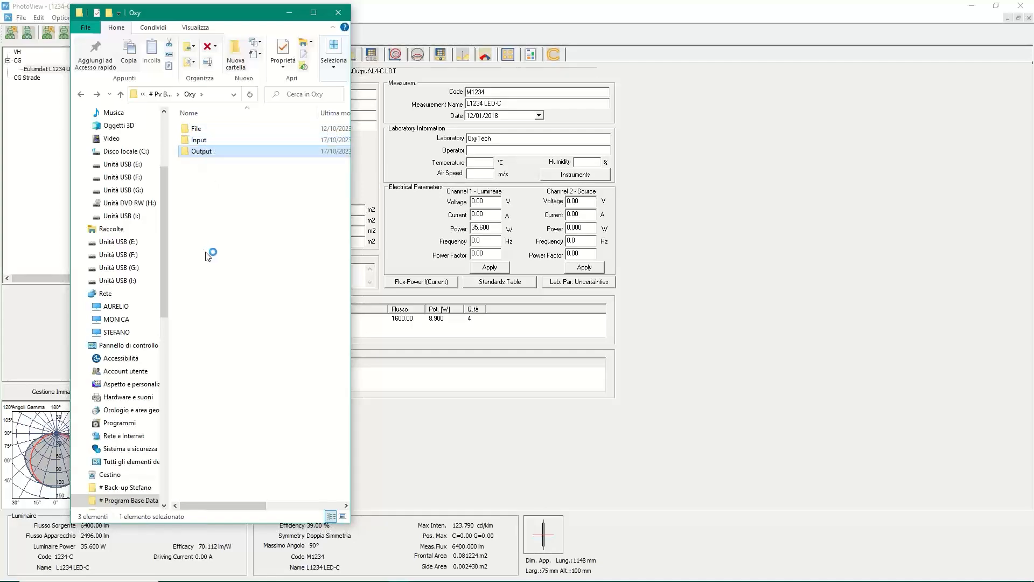
left_click(210, 155)
double_click(210, 155)
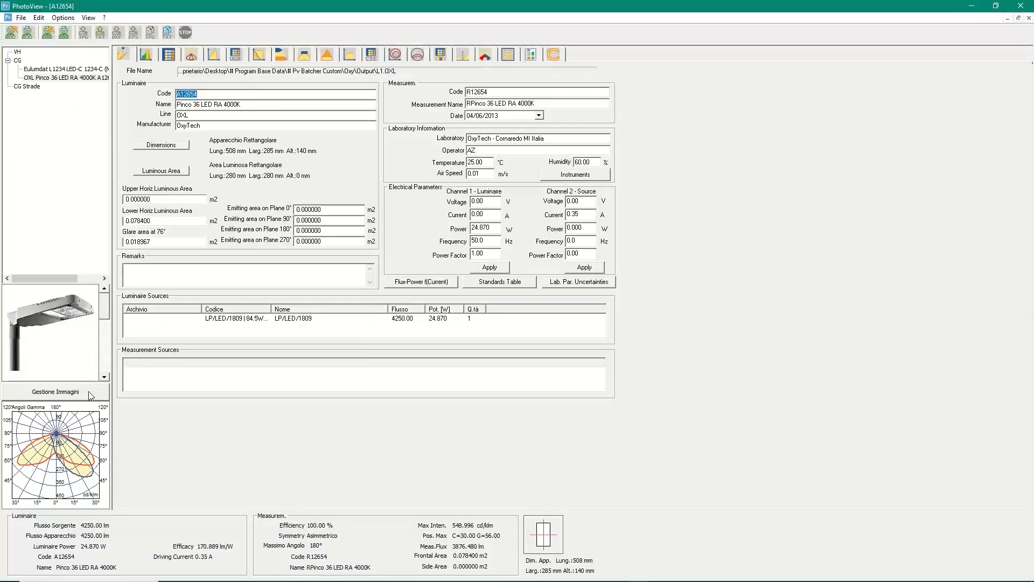
Step: Review the images stored in the L1.OXL luminaire without changing them, and display its spectrum and colour rendering data
left_click(58, 393)
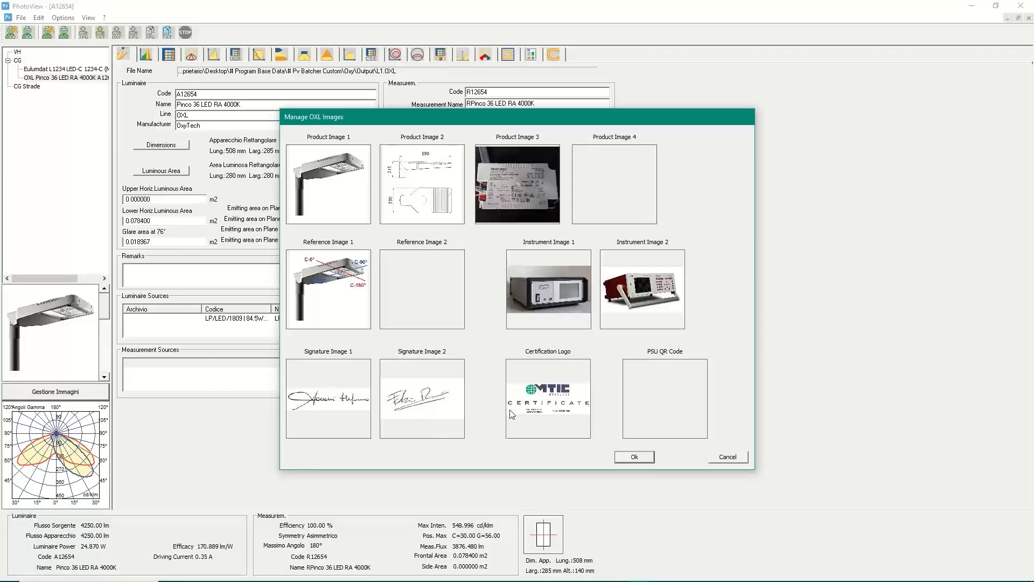
left_click(725, 457)
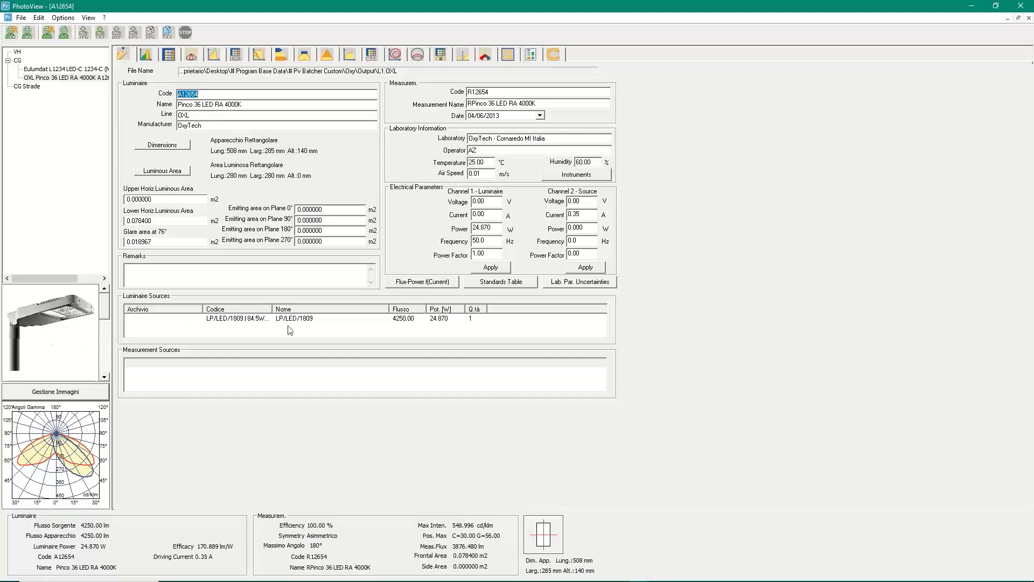
left_click(146, 56)
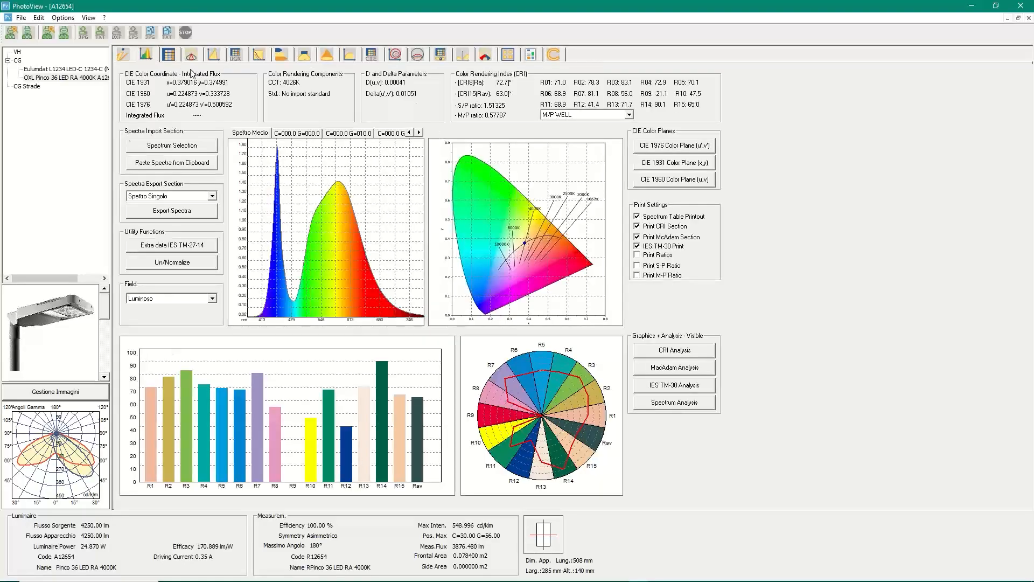